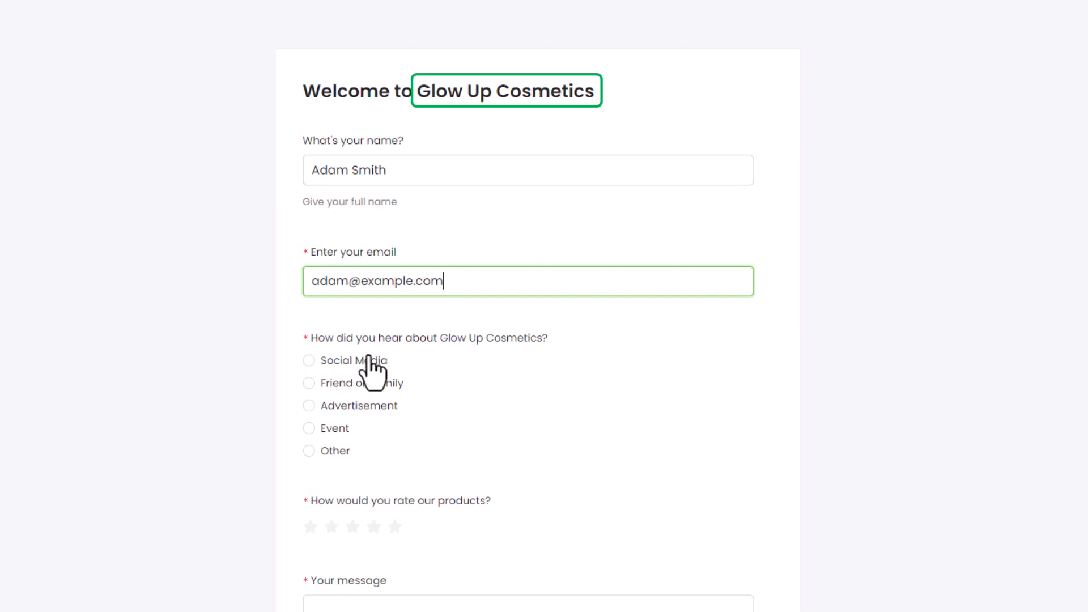
Give the products a star rating and enter "Amazing" as the message in the sample feedback form.
click(375, 525)
click(381, 511)
text(Amazing)
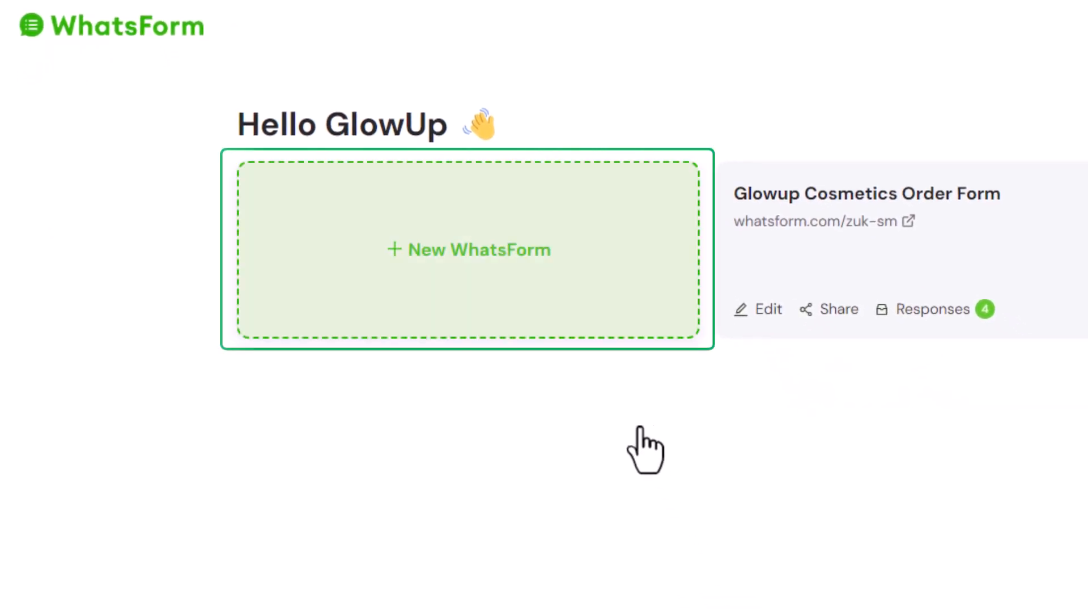
Create a new WhatsForm with the United Arab Emirates country code and enter the WhatsApp number.
click(581, 320)
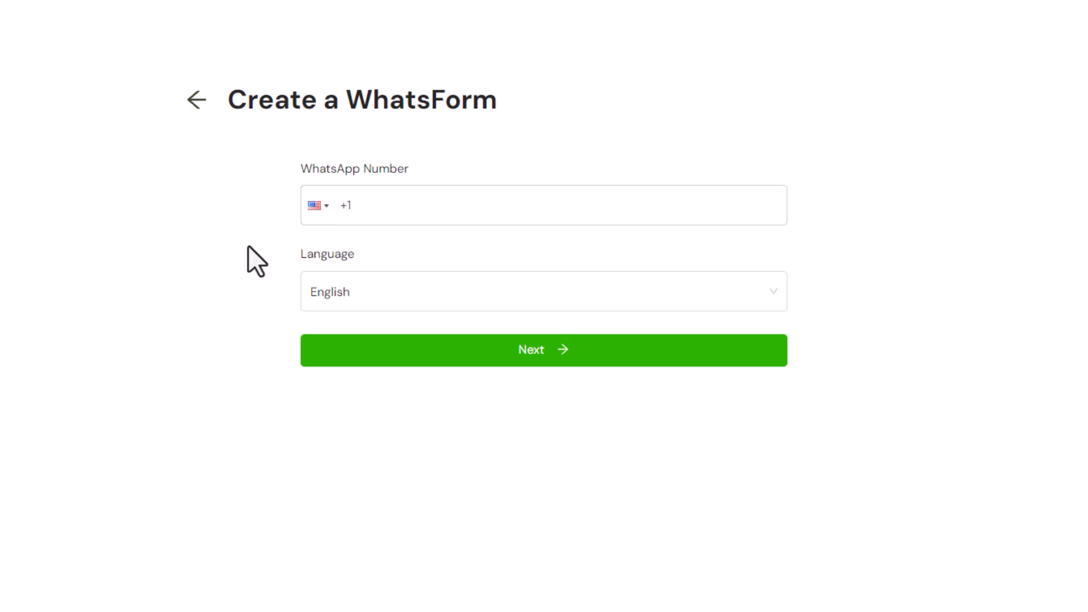
click(315, 206)
text(unite)
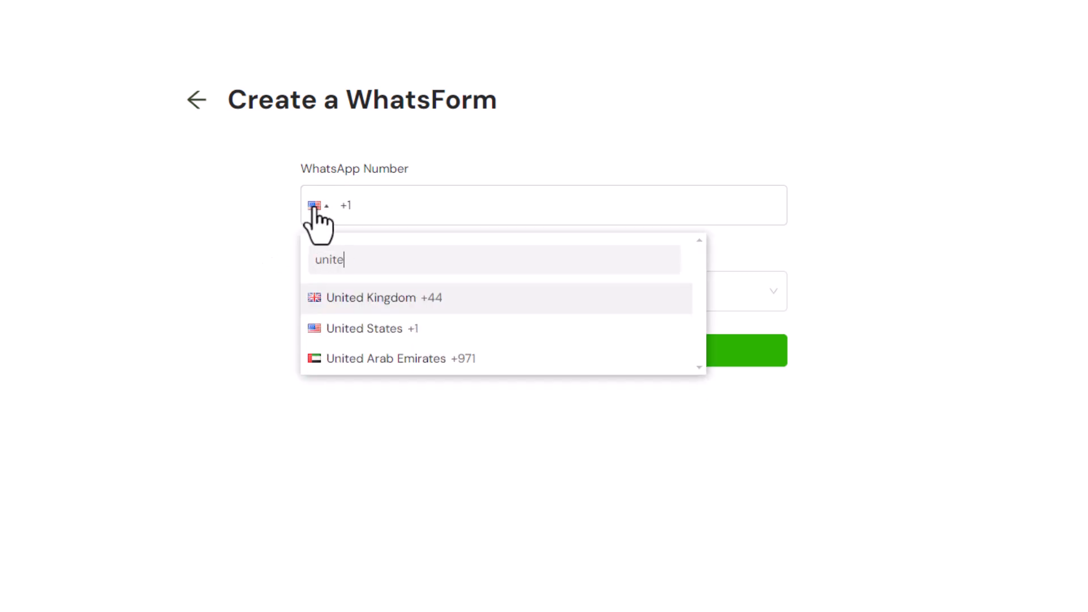
key(Down)
key(Down)
key(Return)
text(XXXXXXXXX)
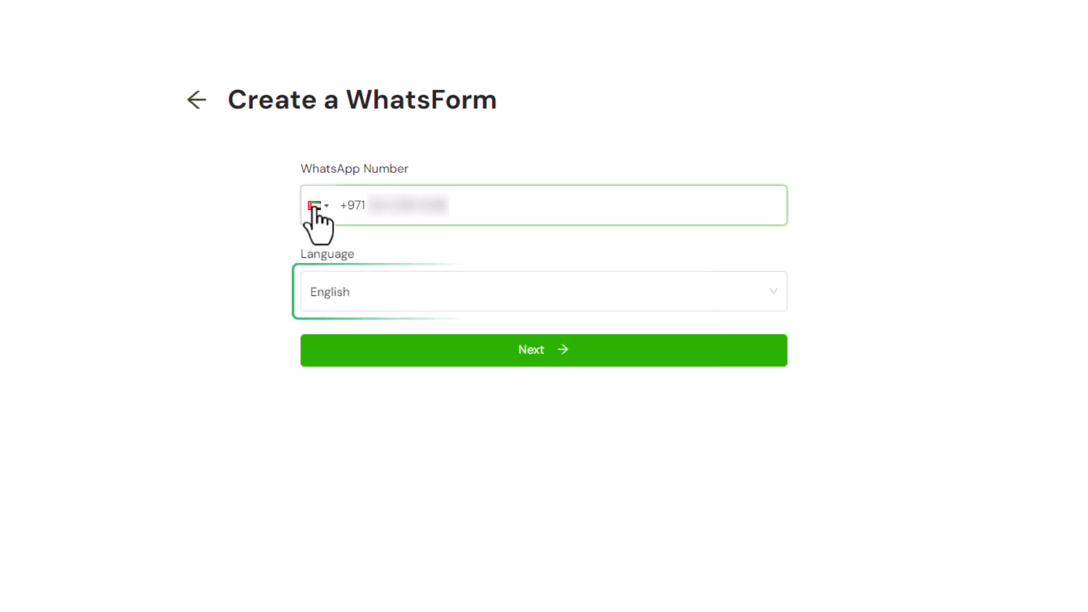
Choose English as the form language and start the form from scratch.
click(447, 291)
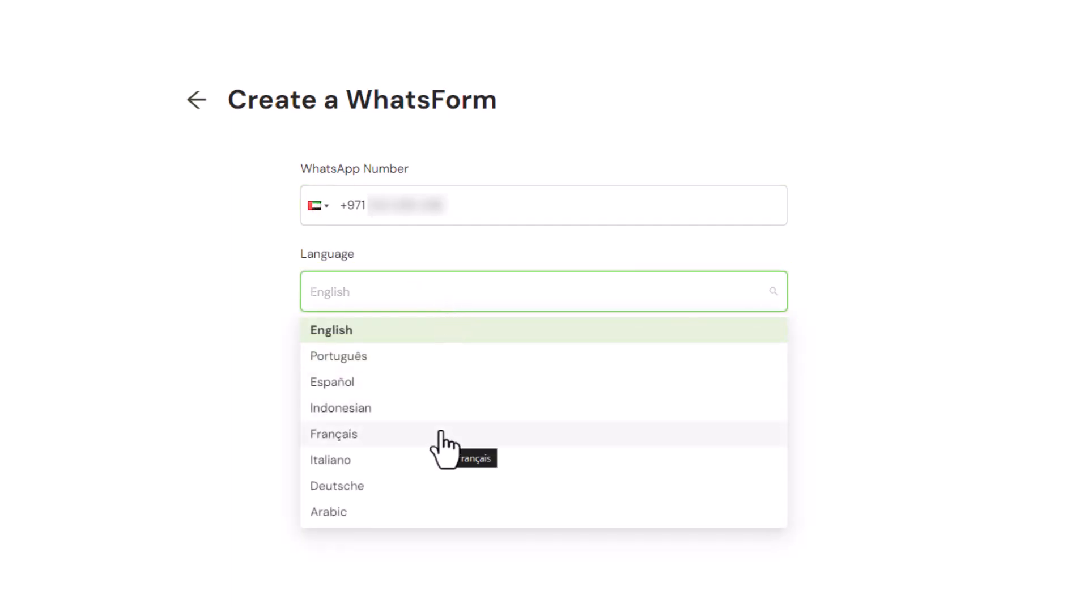
click(391, 330)
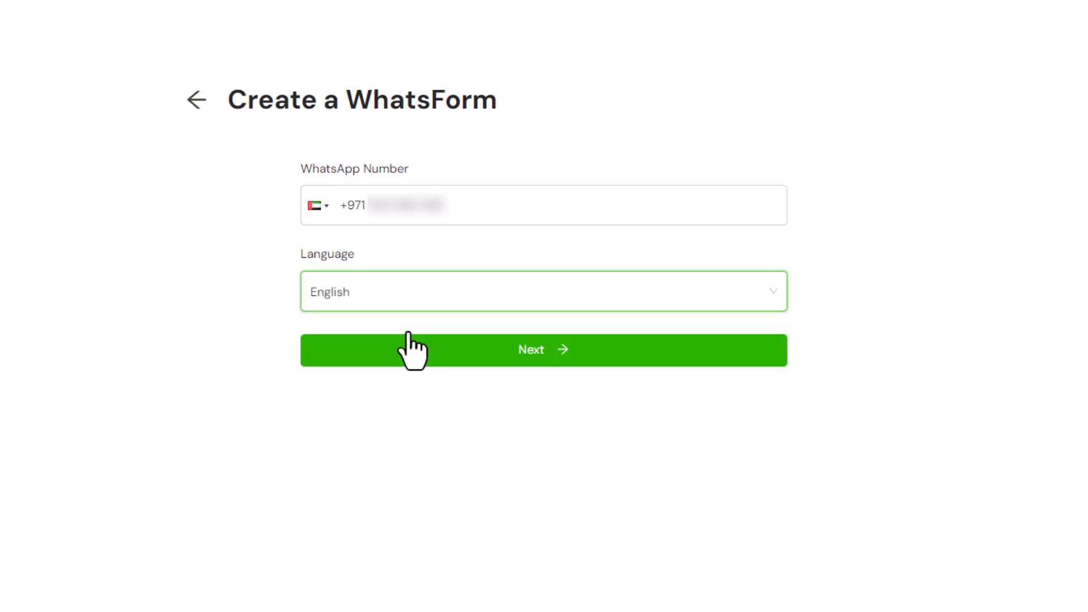
click(470, 359)
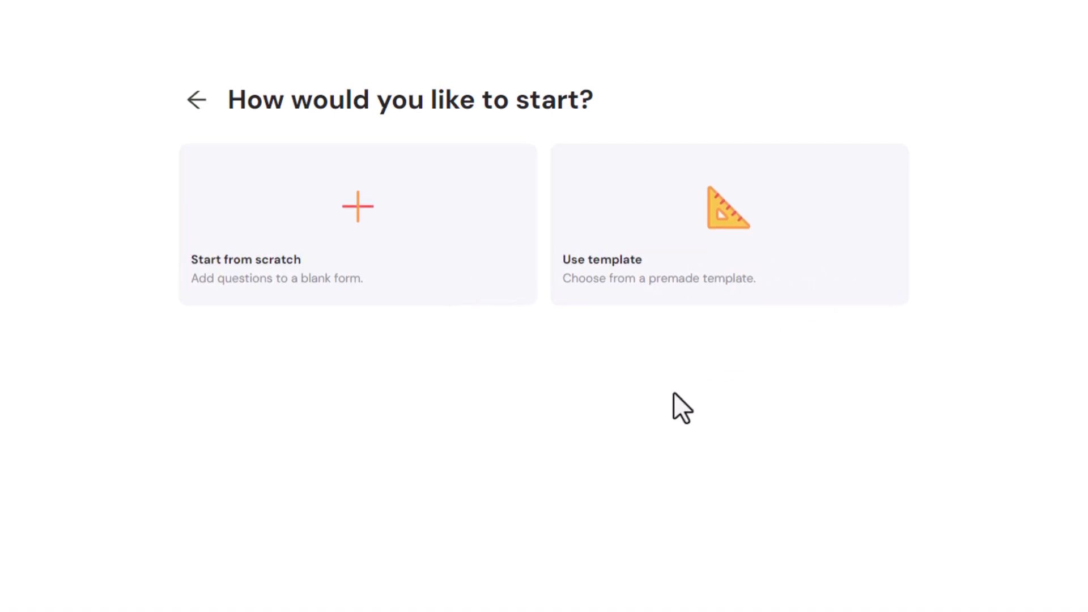
click(503, 275)
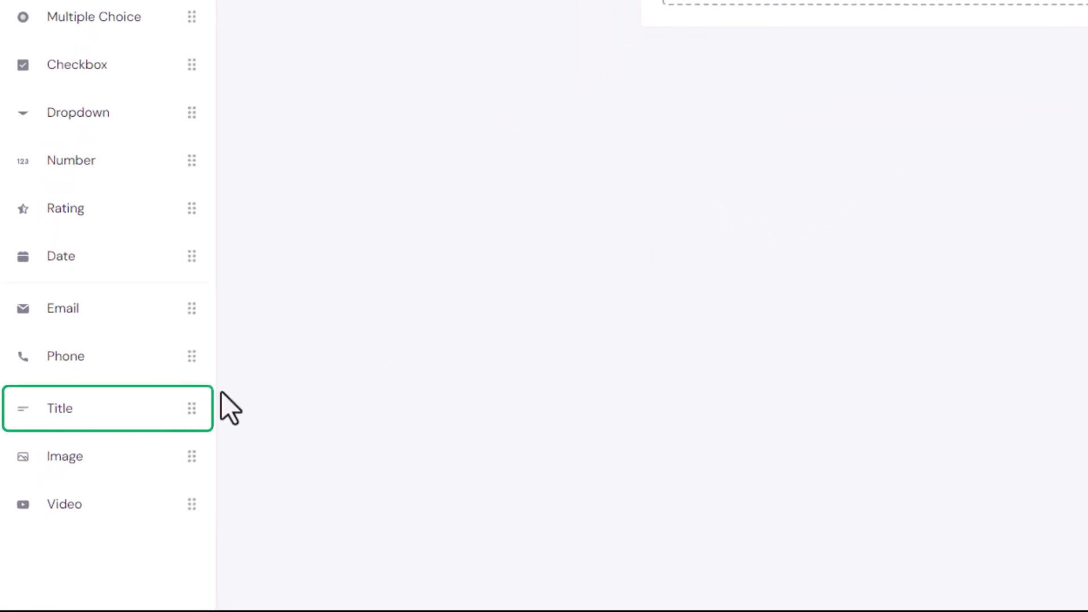
Add a title element to the blank form reading "Welcome to GlowUp Cosmetics".
drag(187, 400, 496, 150)
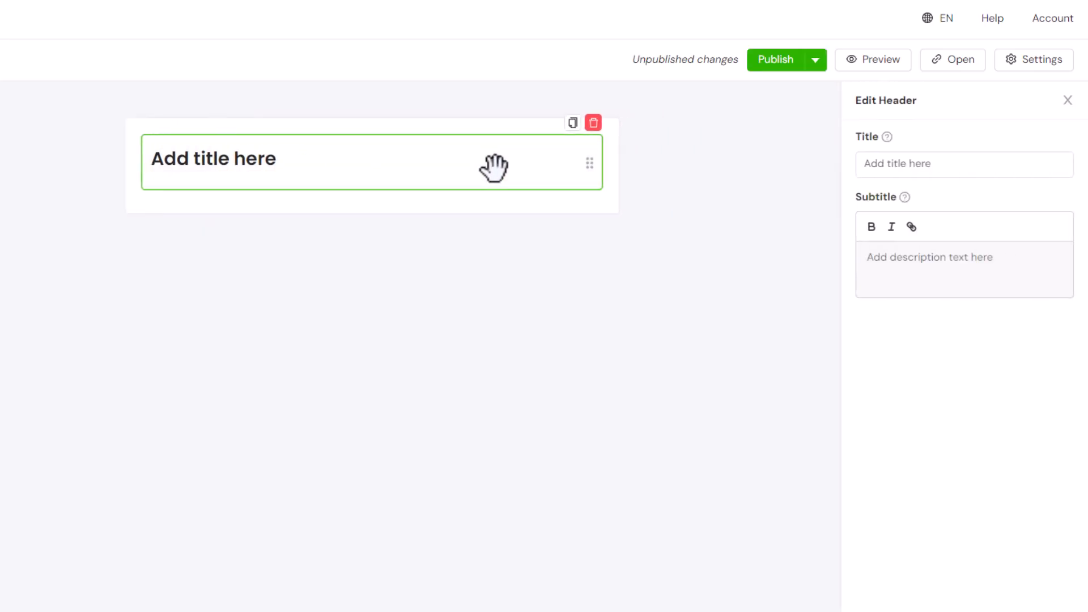
click(944, 163)
text(Welcome to GlowUp Cosmetics)
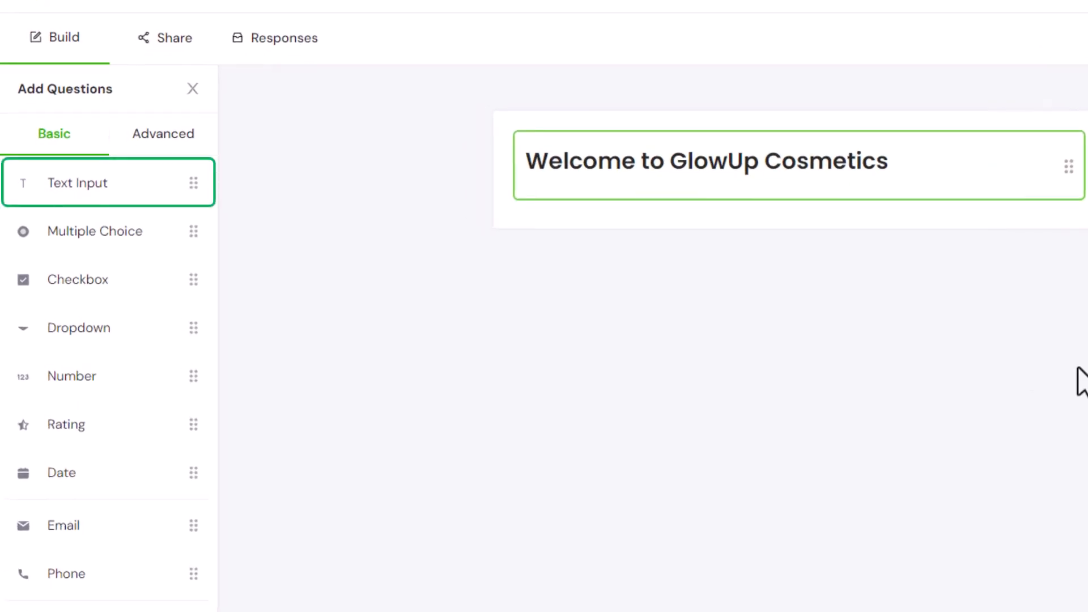
Add a text input question "What's your name?" below the title with the subtitle "Please provide your full name".
drag(123, 182, 431, 207)
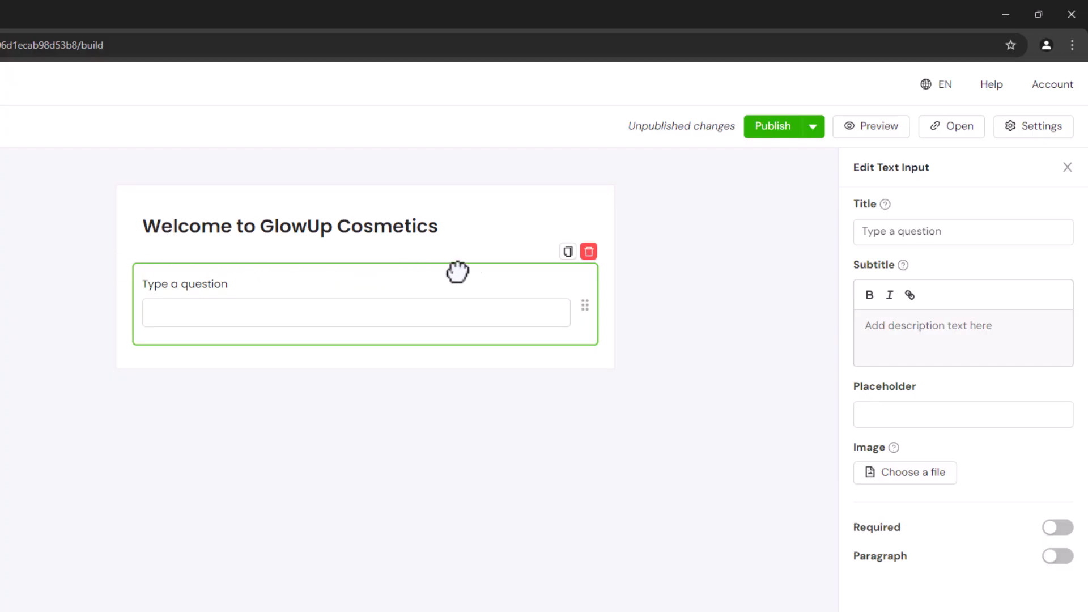
click(926, 236)
text(What's your name?)
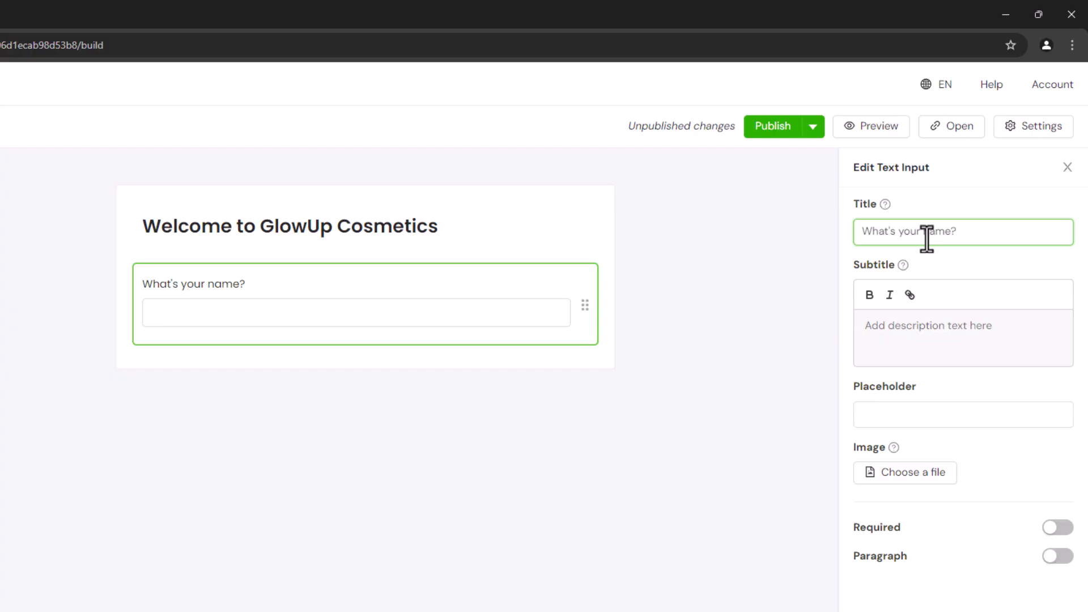
click(976, 339)
text(P)
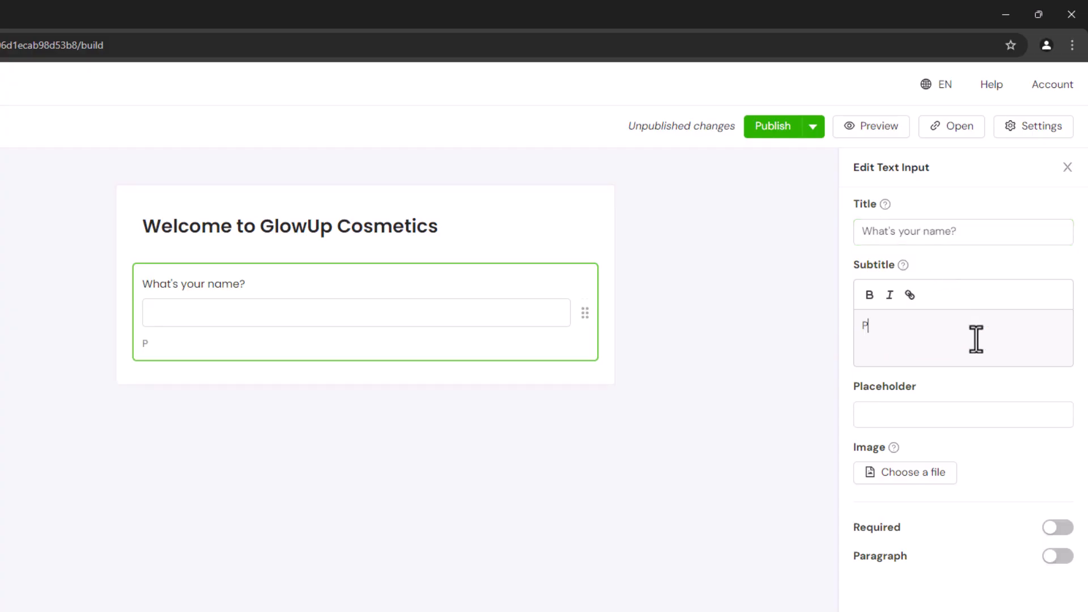
text(lease provide your full name)
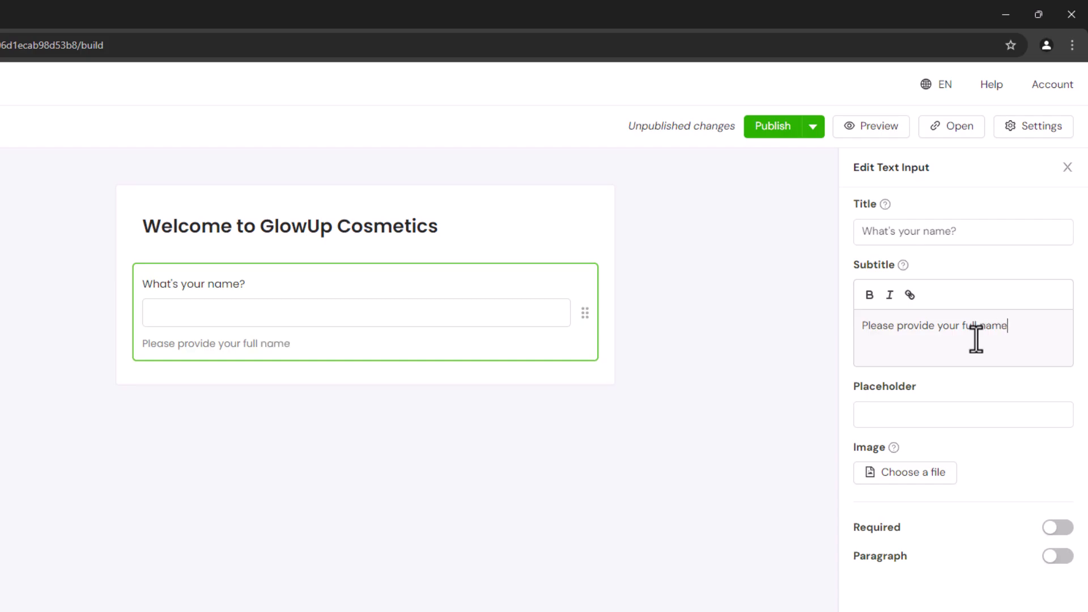
Enter a sample full name as the name question's placeholder and make the question required.
click(967, 416)
text(John Doe)
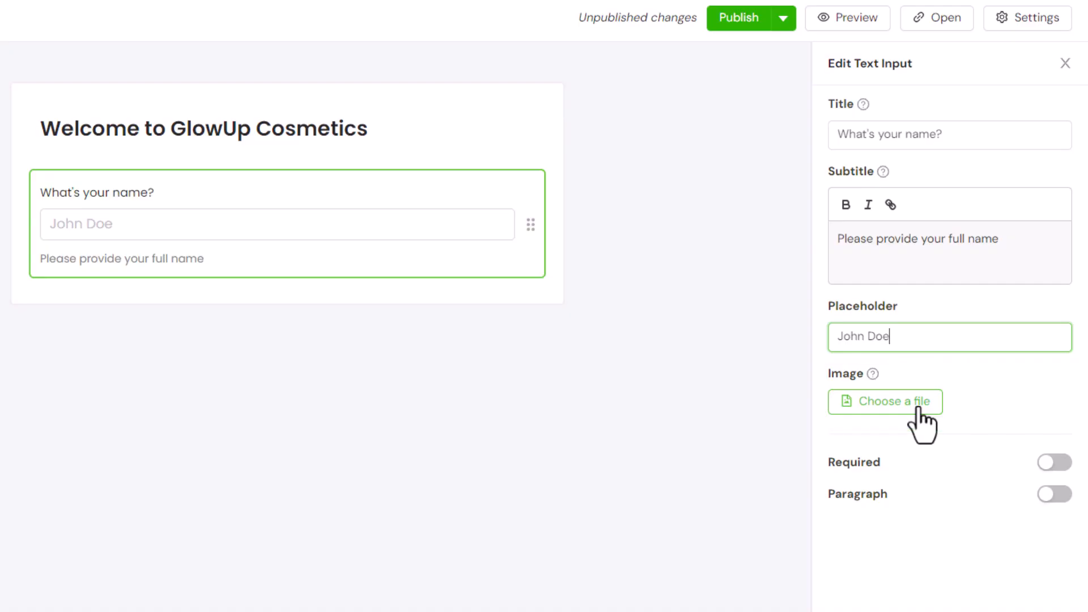
click(1062, 463)
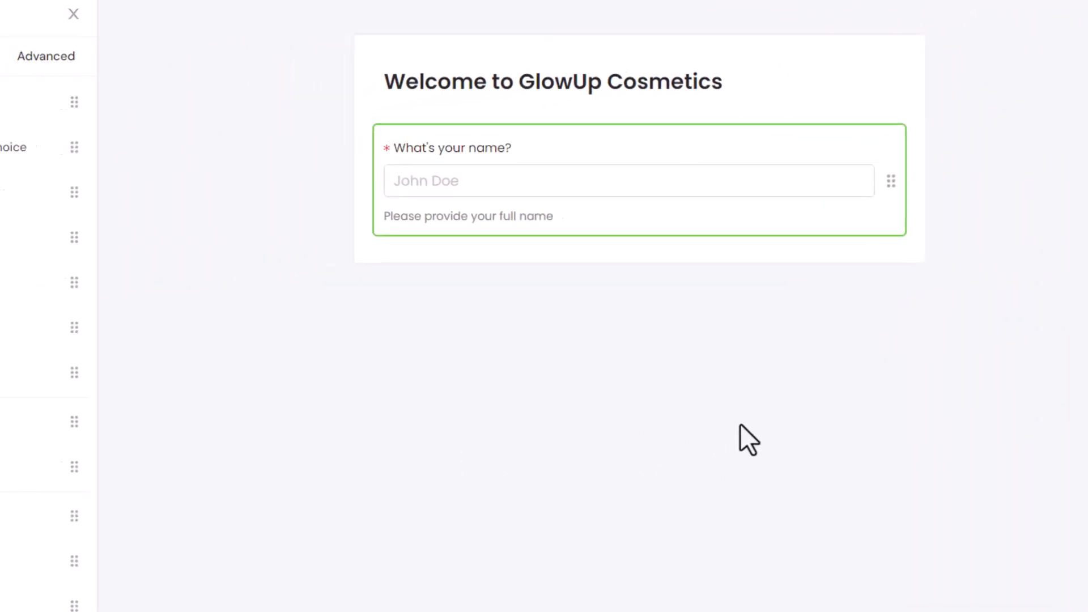
Add an email question below the name question with a sample email address as placeholder, and make it required.
drag(157, 394, 731, 239)
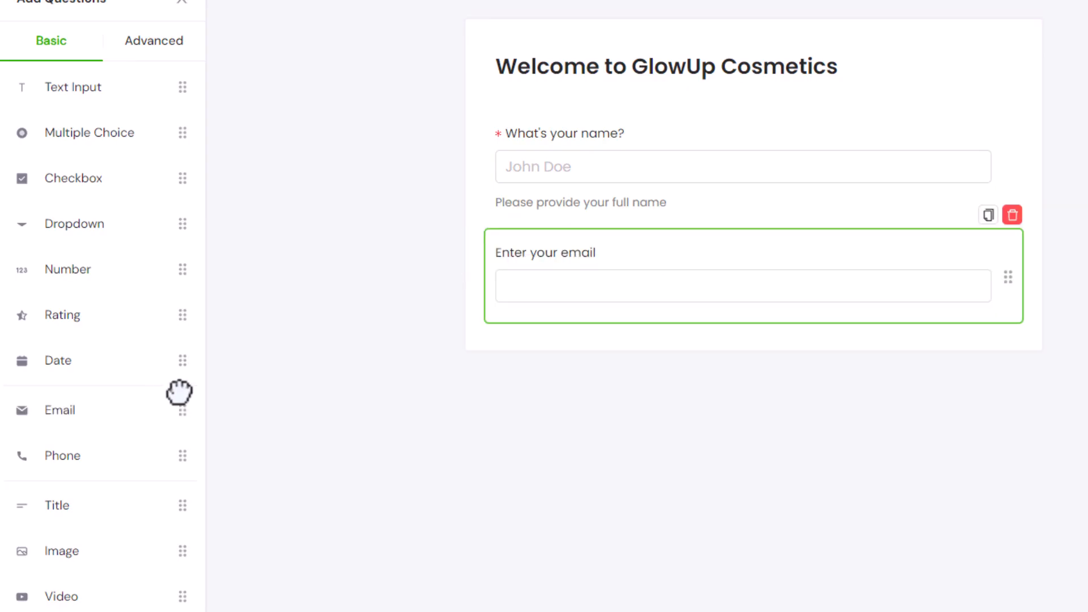
click(958, 348)
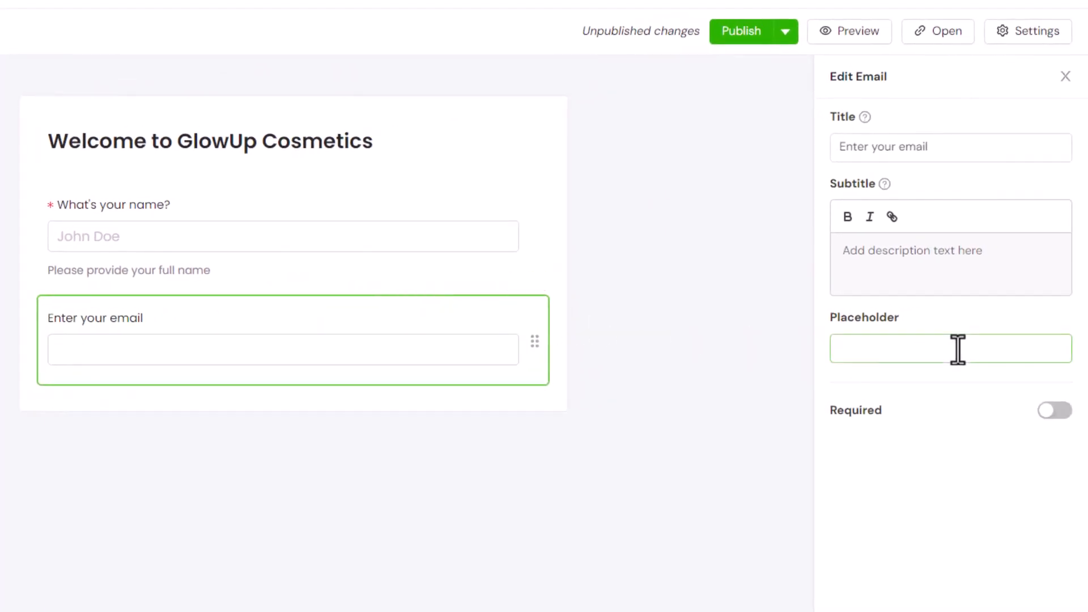
text(john@example.com)
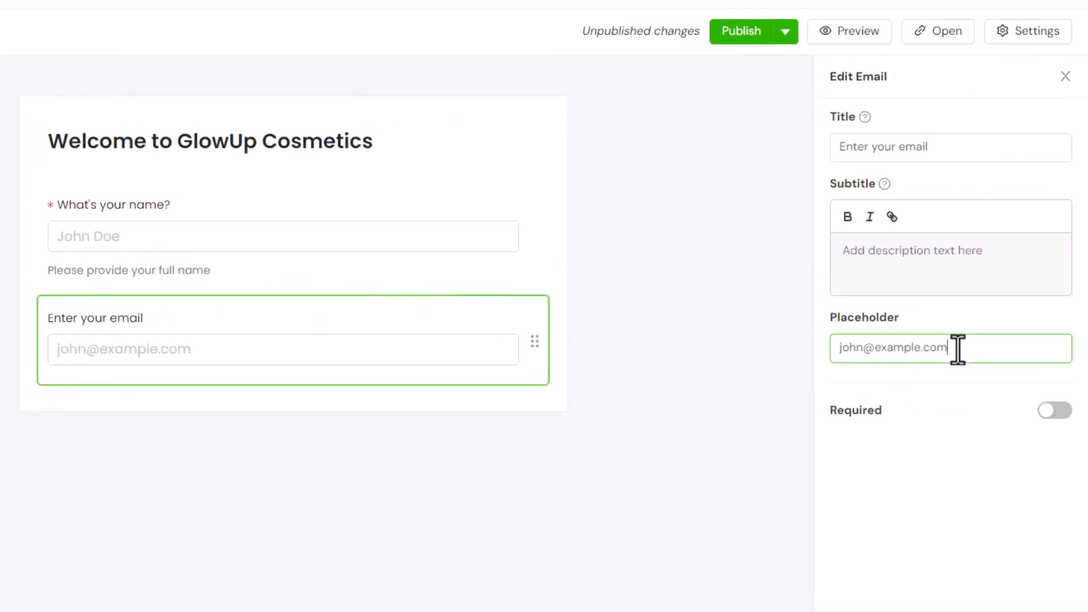
click(1061, 412)
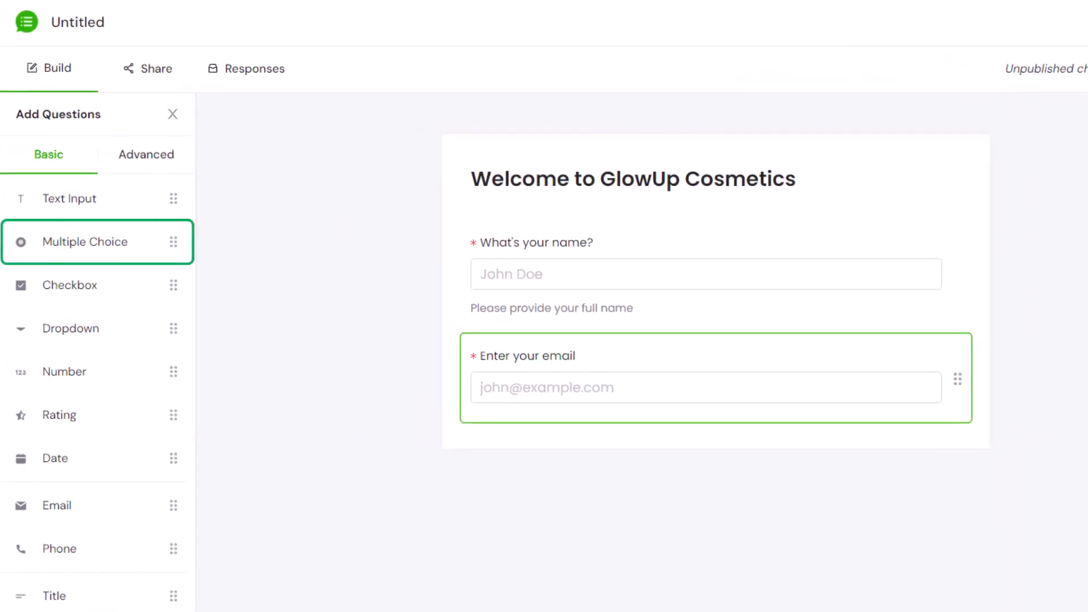
Add a multiple choice question below the email question titled "How did you hear about GlowUp Cosmetics?".
drag(105, 253, 527, 454)
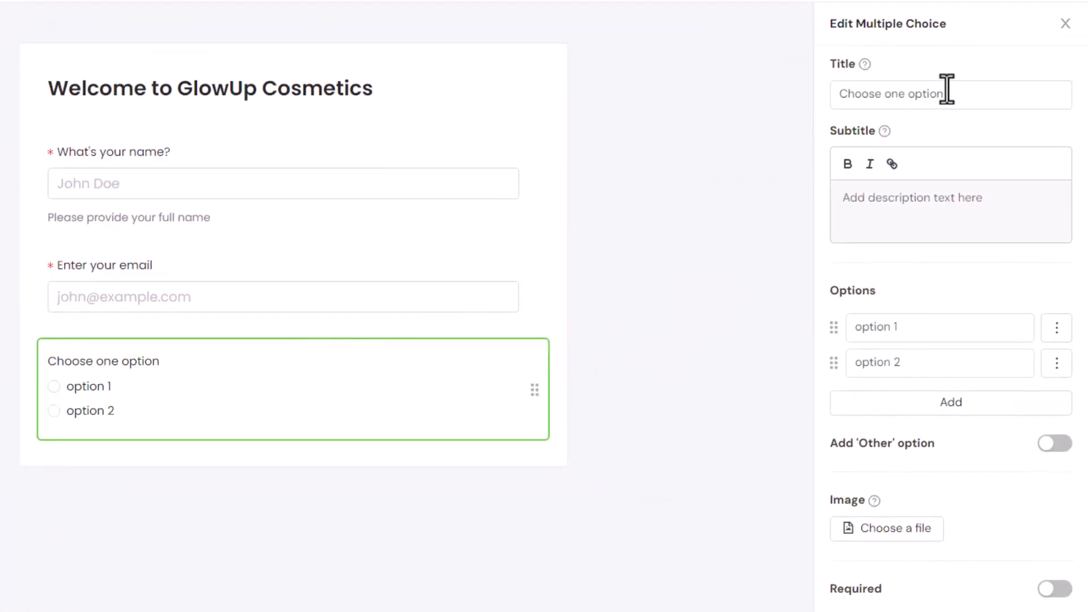
click(947, 94)
key(ctrl+a)
text(How did you hear )
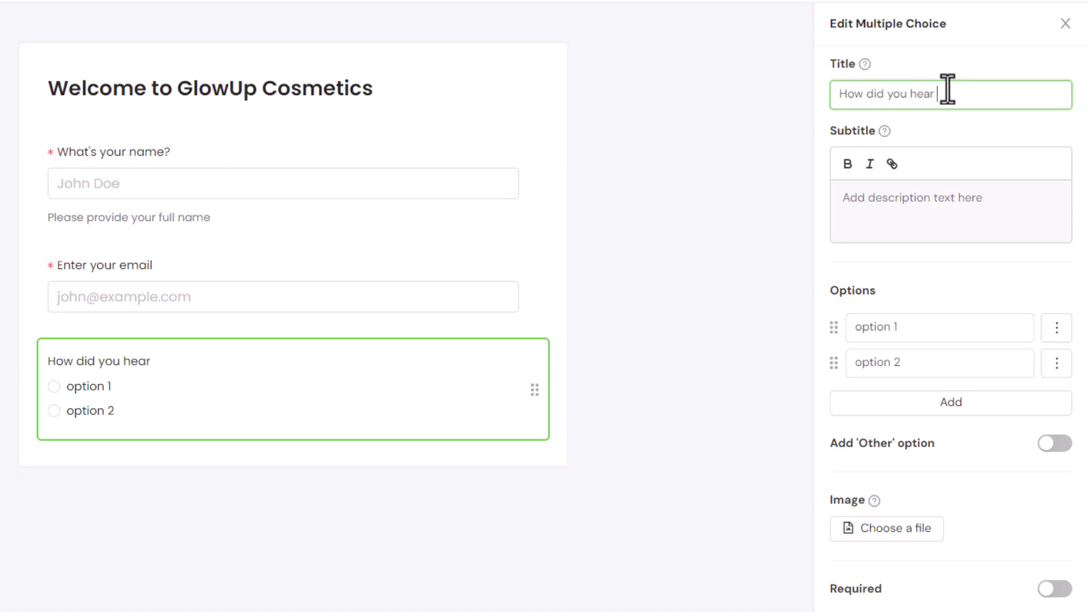
text(about GlowUp Cosmetics?)
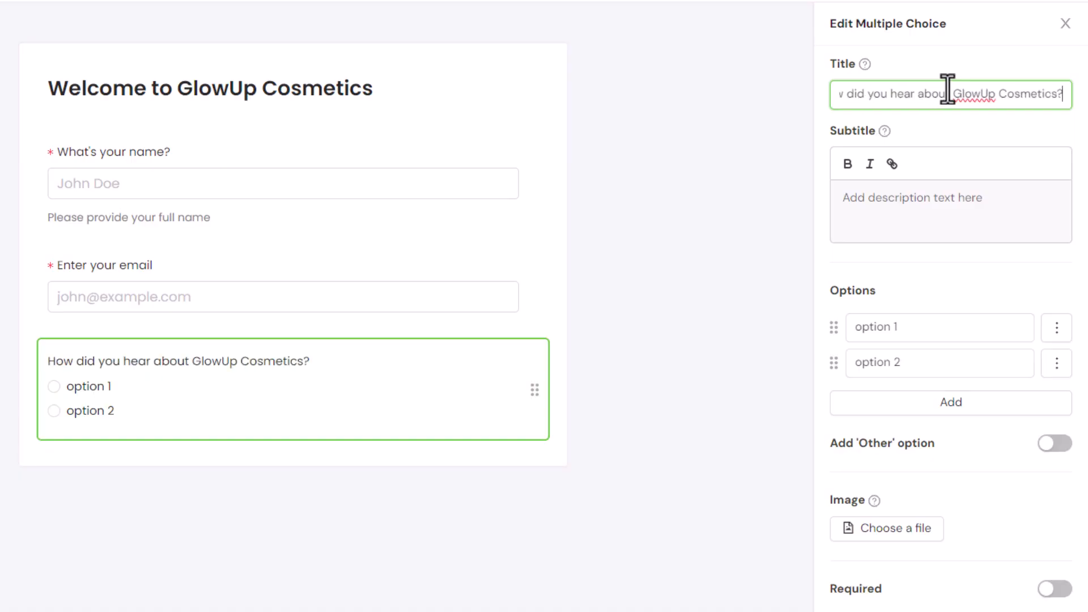
Rename the multiple choice question's first two options to "Social Media" and "Friend or Family".
click(926, 336)
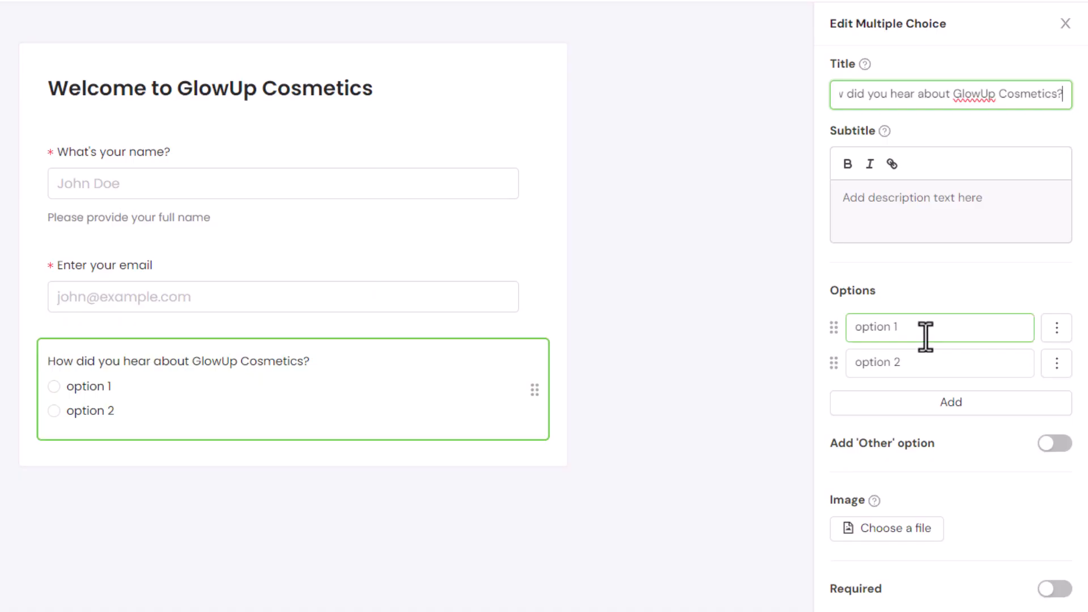
key(ctrl+a)
text(Social Media)
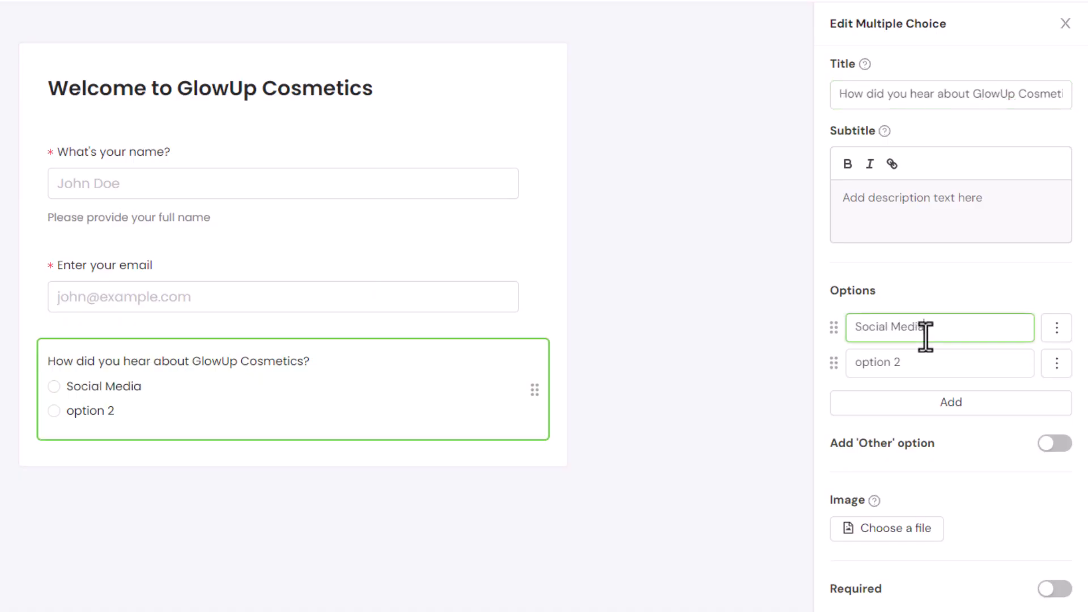
click(924, 357)
key(ctrl+a)
text(Friend or Family)
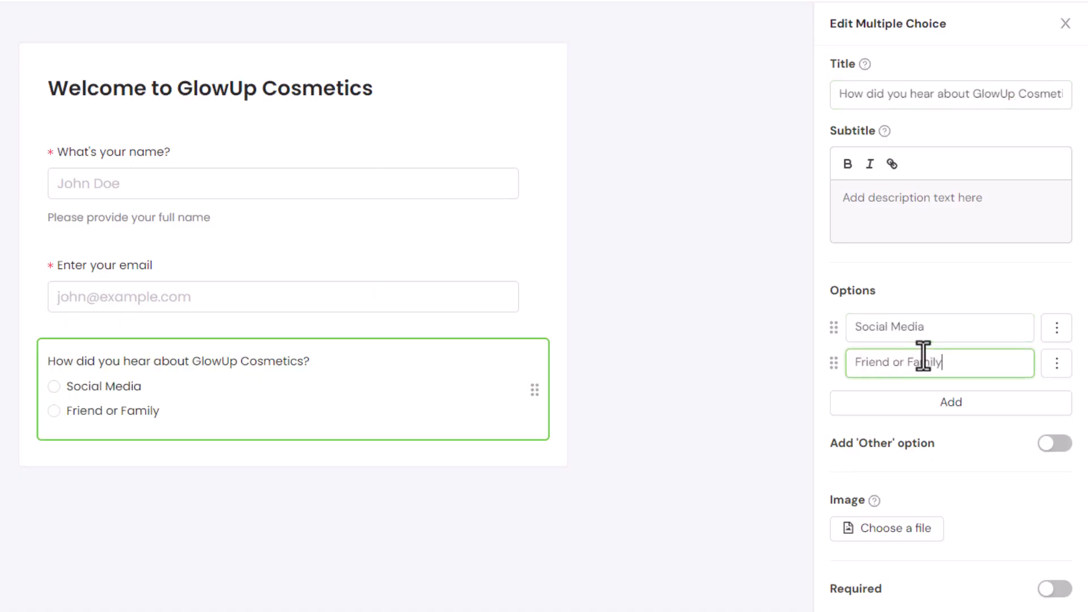
Add two more options to the multiple choice question, "Advertisement" and "Event".
click(928, 404)
key(ctrl+a)
text(Advertiseme)
click(932, 439)
key(ctrl+a)
text(Event)
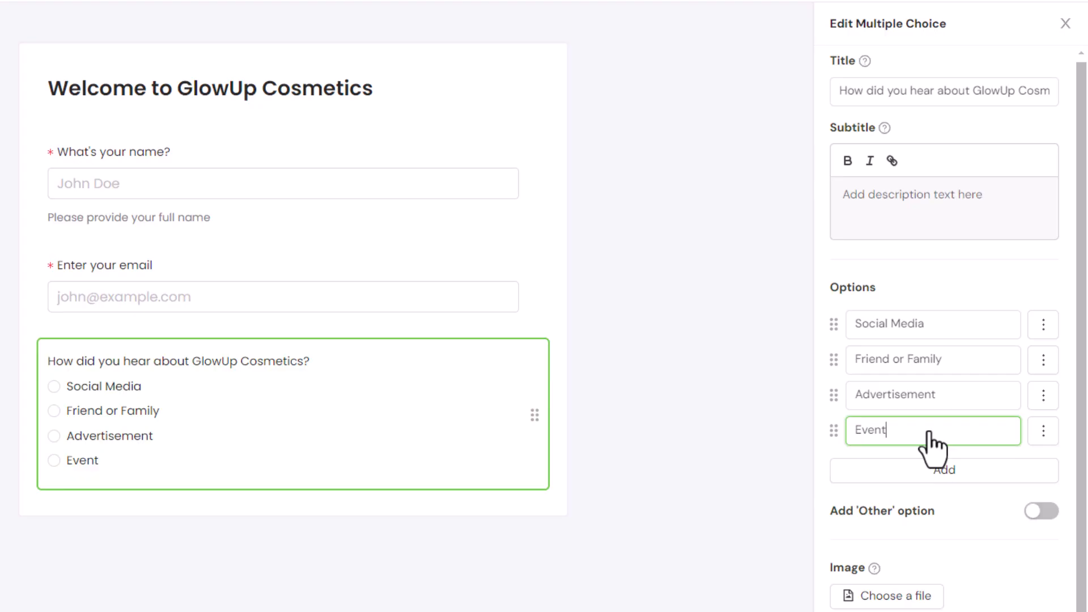
Include an 'Other' option in the multiple choice question and make the question required.
click(1049, 510)
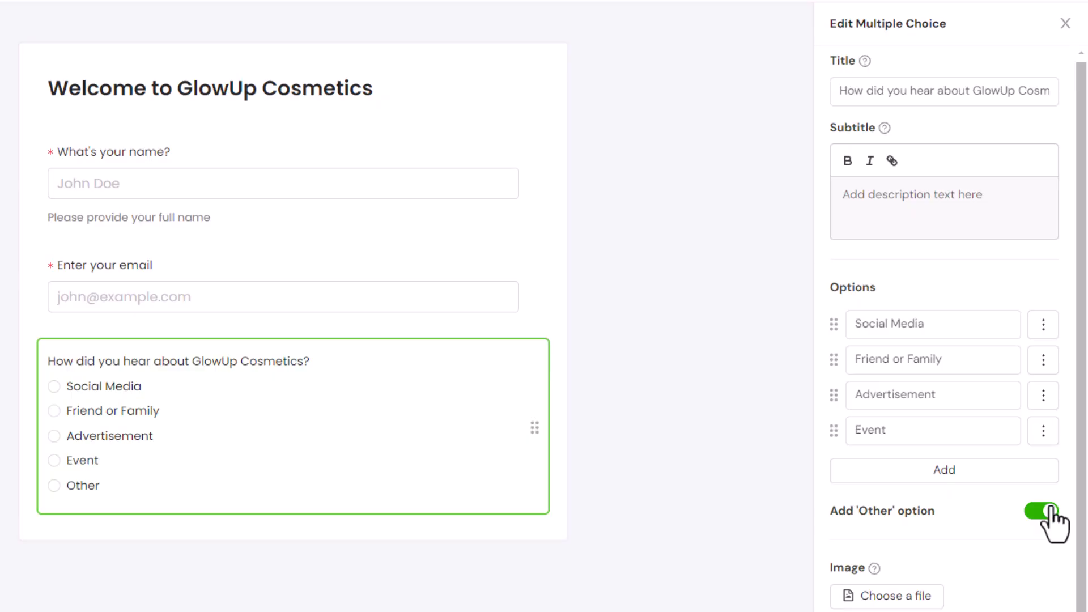
scroll(1050, 510, down, 2)
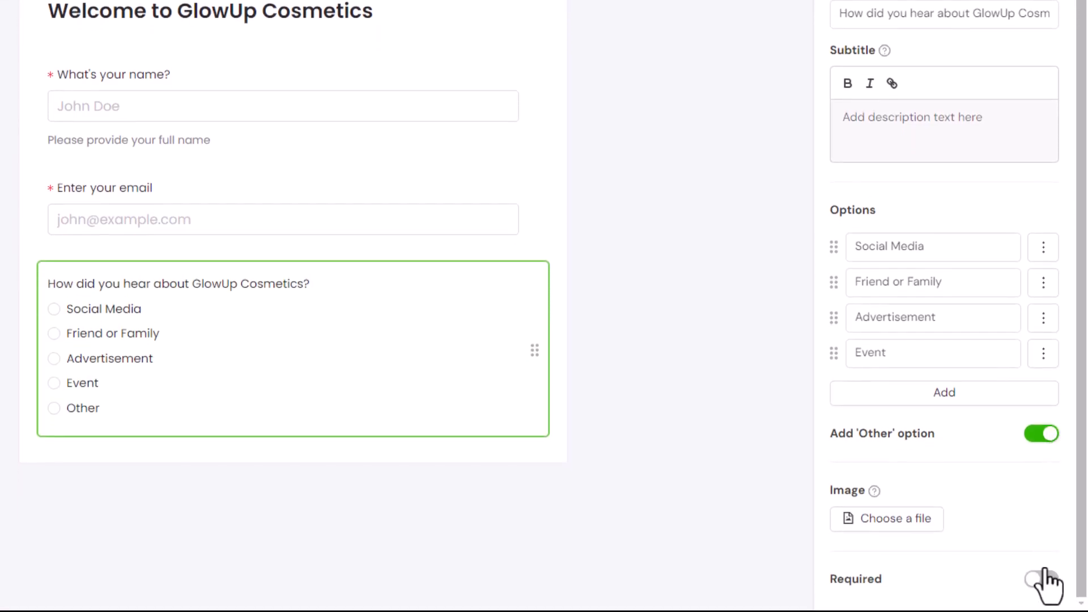
click(1046, 596)
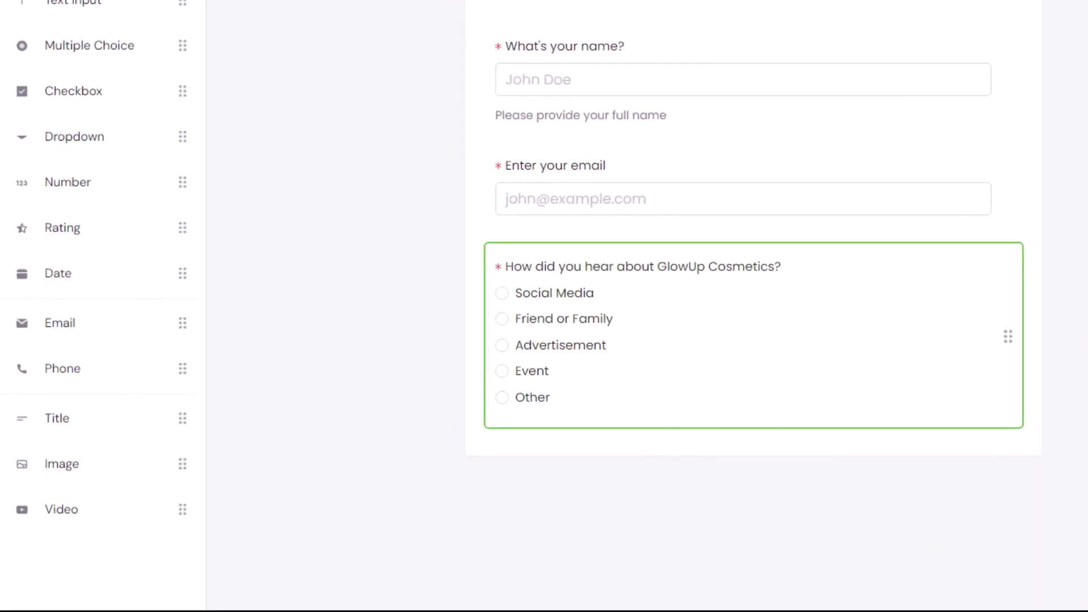
Add a rating question below the multiple choice question titled "How would you rate our products?".
drag(85, 236, 698, 462)
mouse_move(450, 493)
mouse_down()
mouse_move(306, 488)
mouse_move(436, 496)
mouse_up()
click(1086, 49)
text(How would you r)
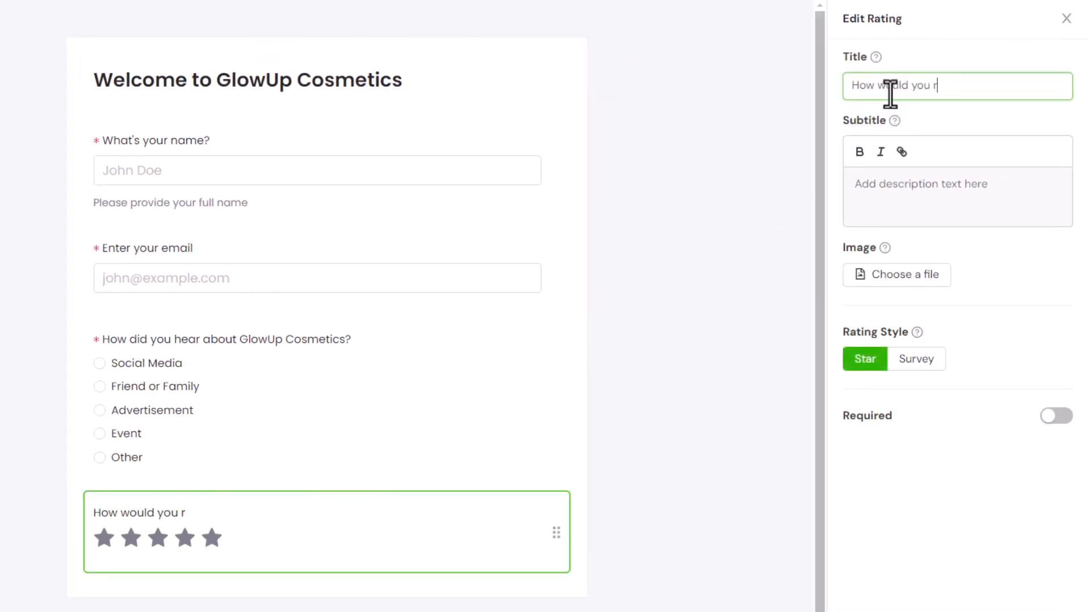
text(ate our products?)
Switch the rating style to Survey and back to Star, and make the rating question required.
click(870, 367)
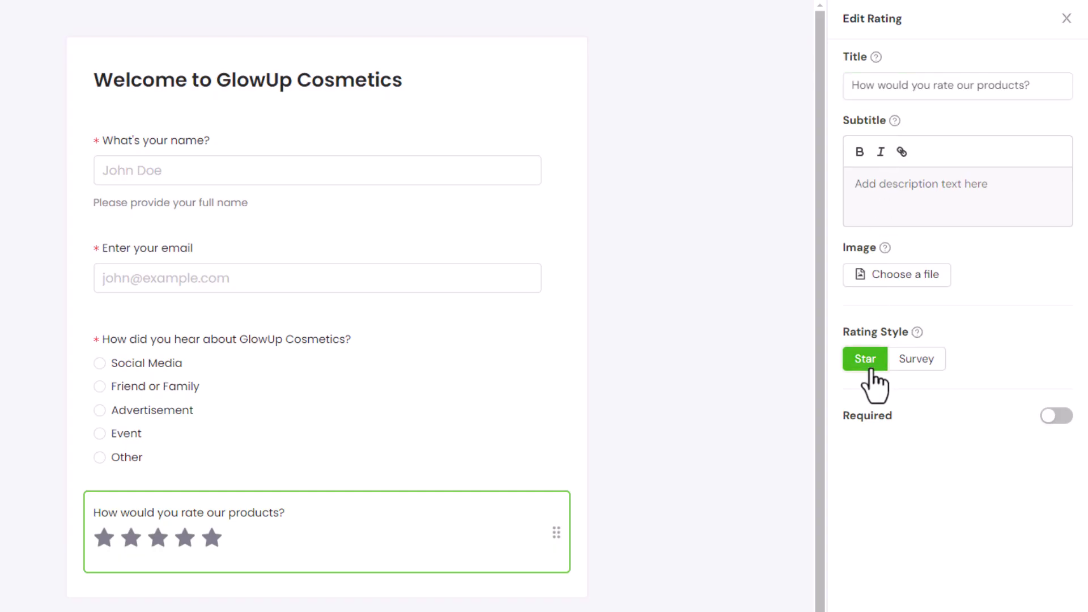
click(893, 371)
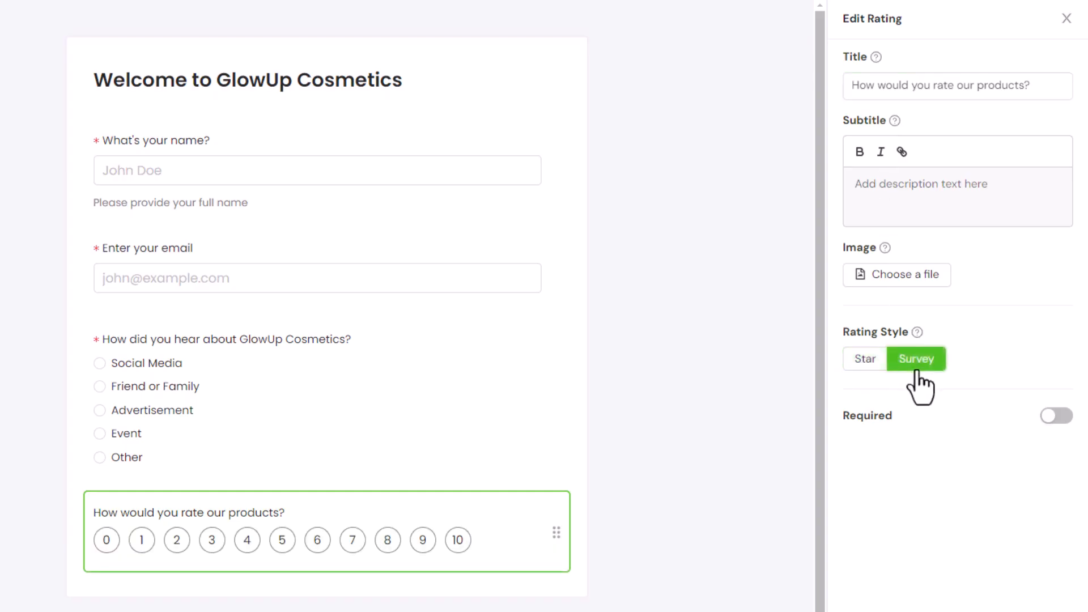
click(868, 366)
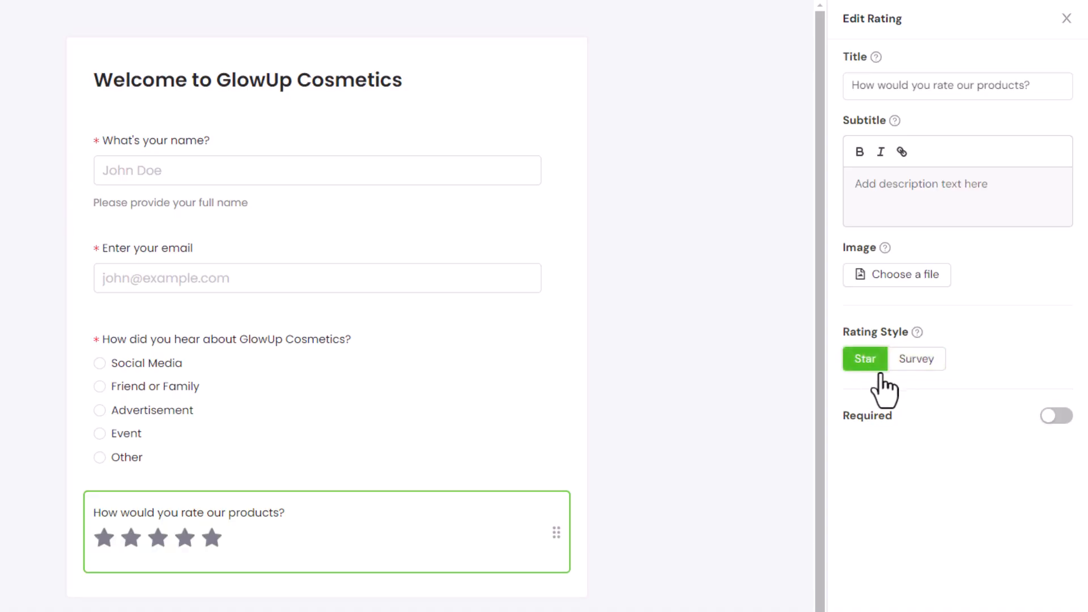
click(1064, 419)
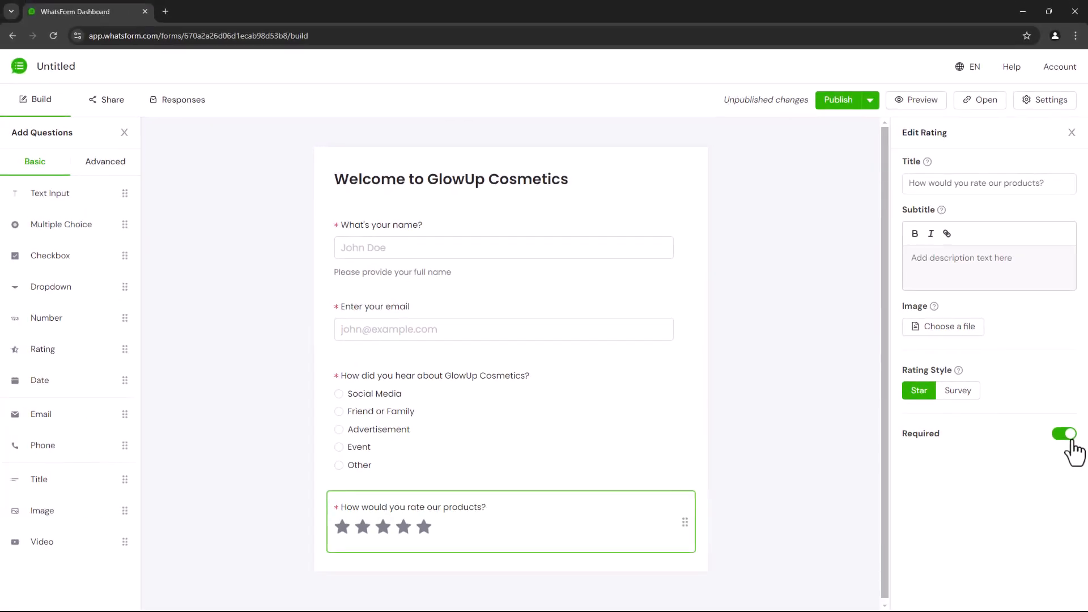
Add a text input question below the product rating question, titled "Your Message".
drag(90, 187, 452, 513)
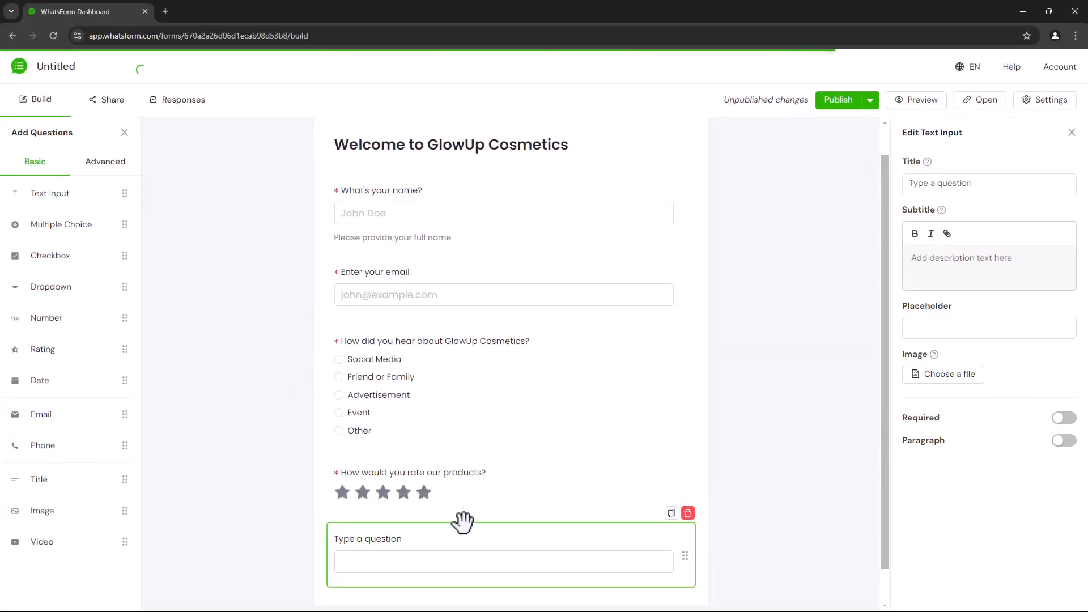
click(957, 185)
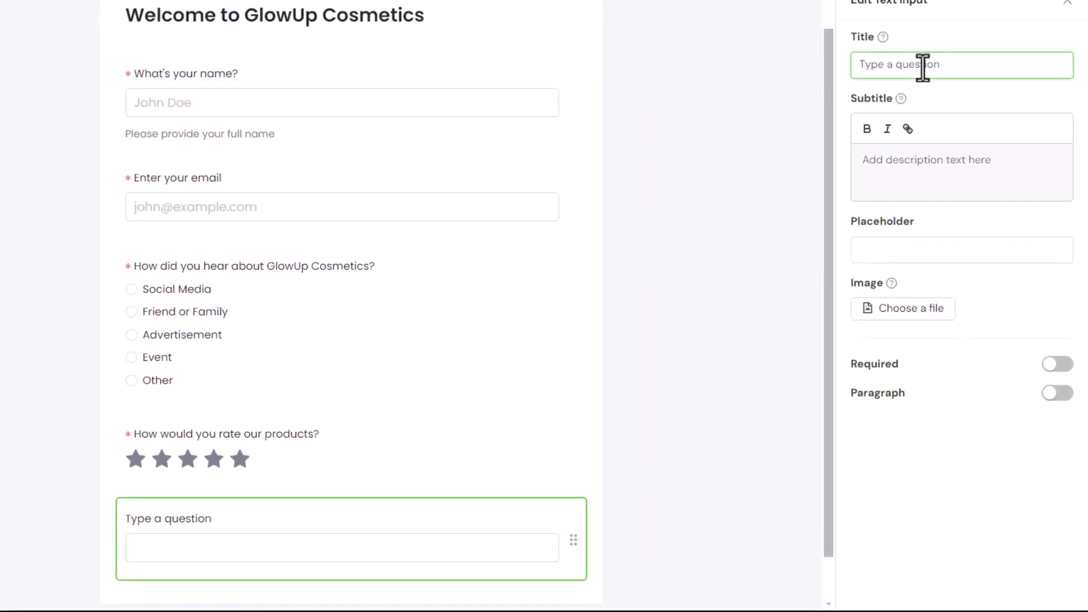
triple_click(922, 67)
text(Your Message)
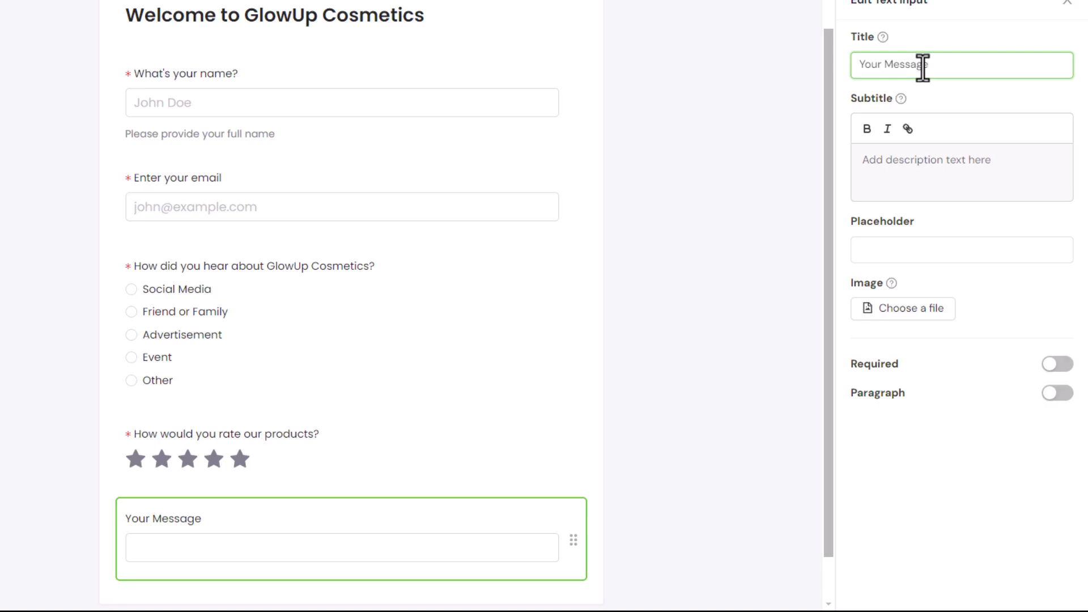
Make the "Your Message" question required and switch it to a paragraph field.
click(1057, 364)
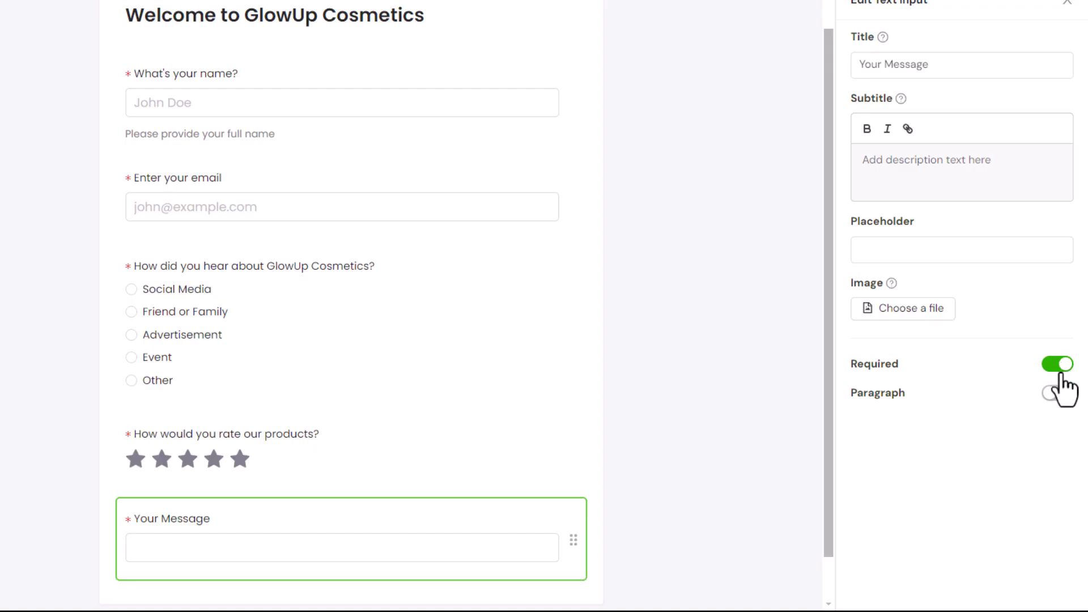
click(1057, 393)
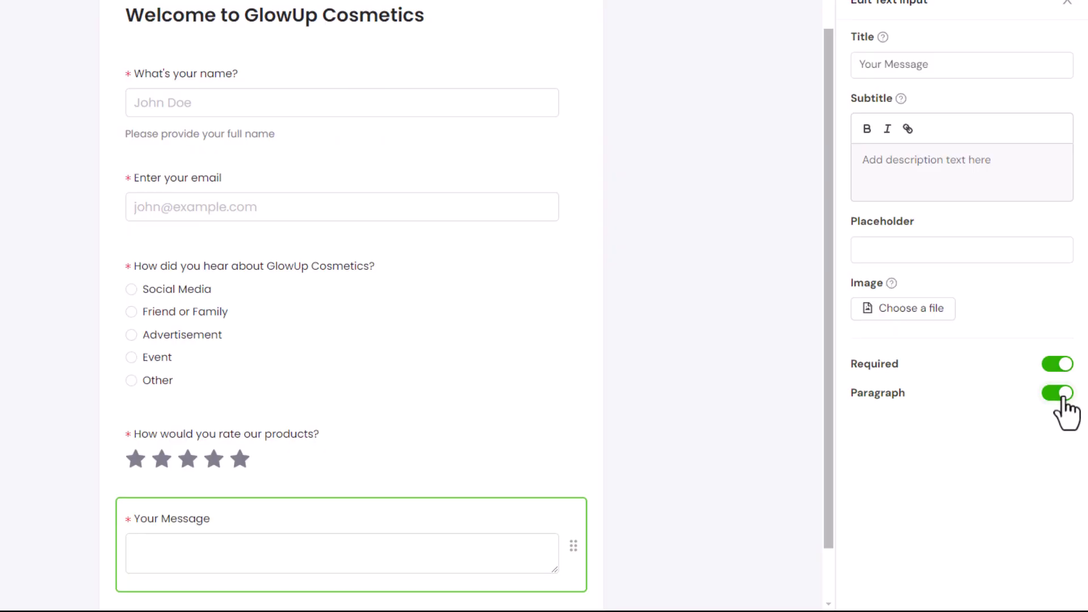
scroll(766, 461, down, 1)
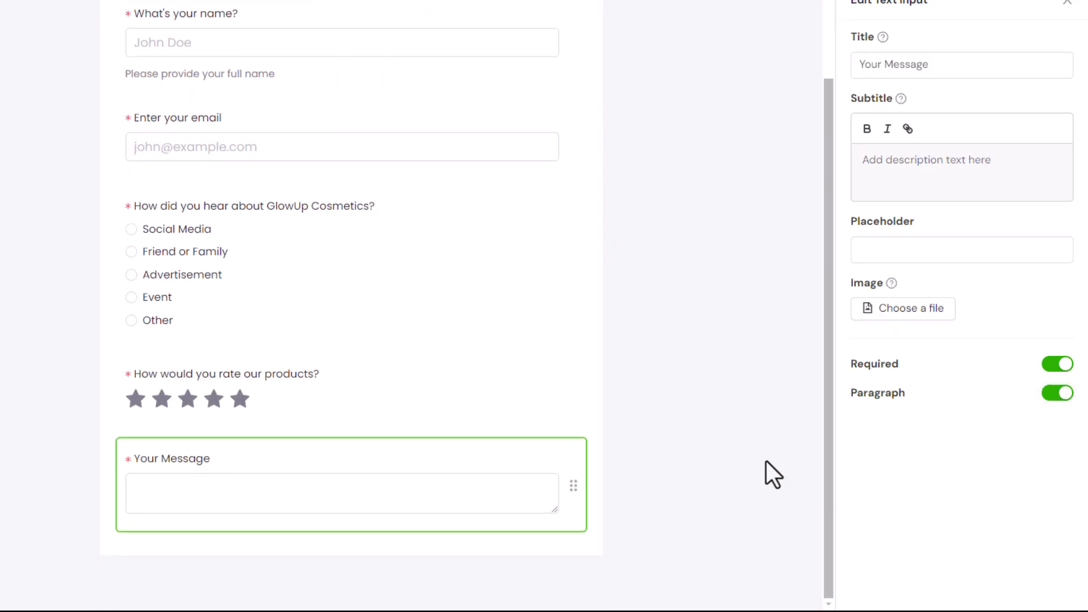
Preview the form in the Mobile view and the Desktop view.
scroll(791, 465, up, 2)
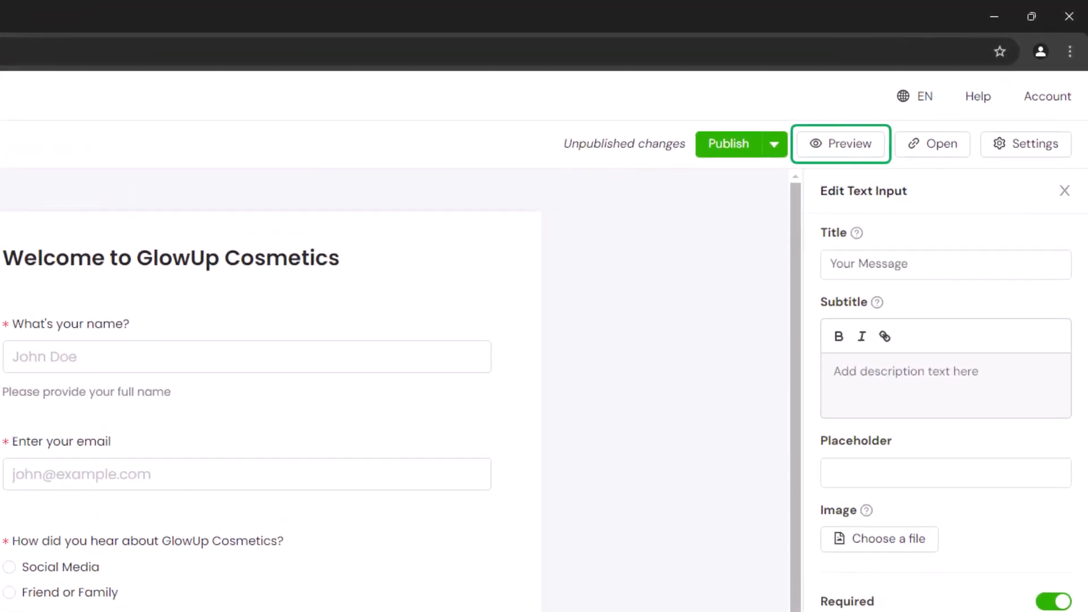
click(856, 153)
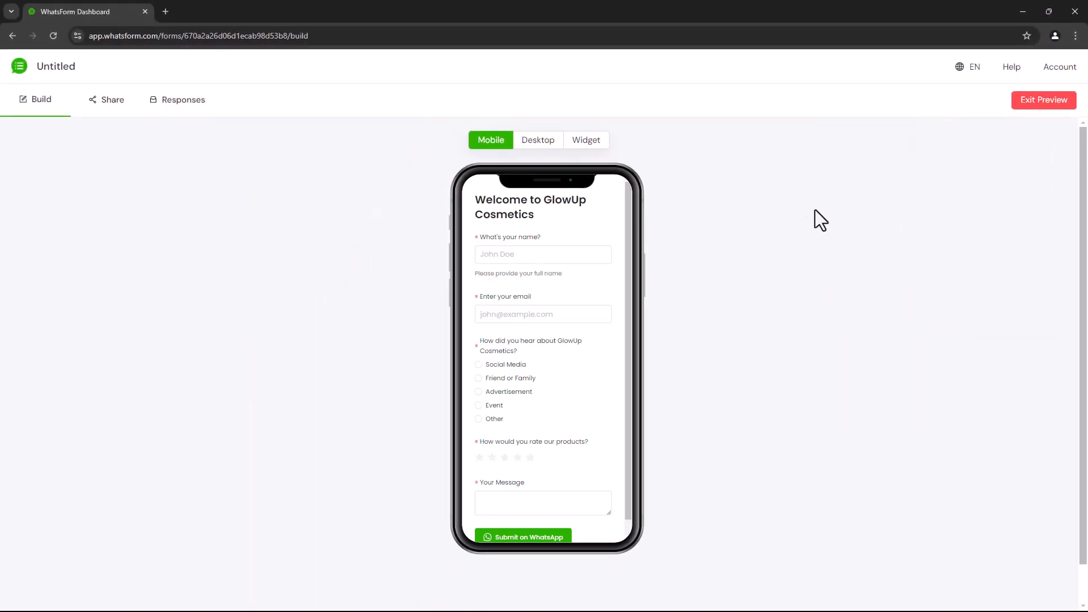
mouse_move(630, 380)
mouse_down()
mouse_move(629, 407)
mouse_move(624, 371)
mouse_up()
click(545, 145)
mouse_move(733, 236)
mouse_down()
mouse_move(726, 348)
mouse_move(735, 226)
mouse_up()
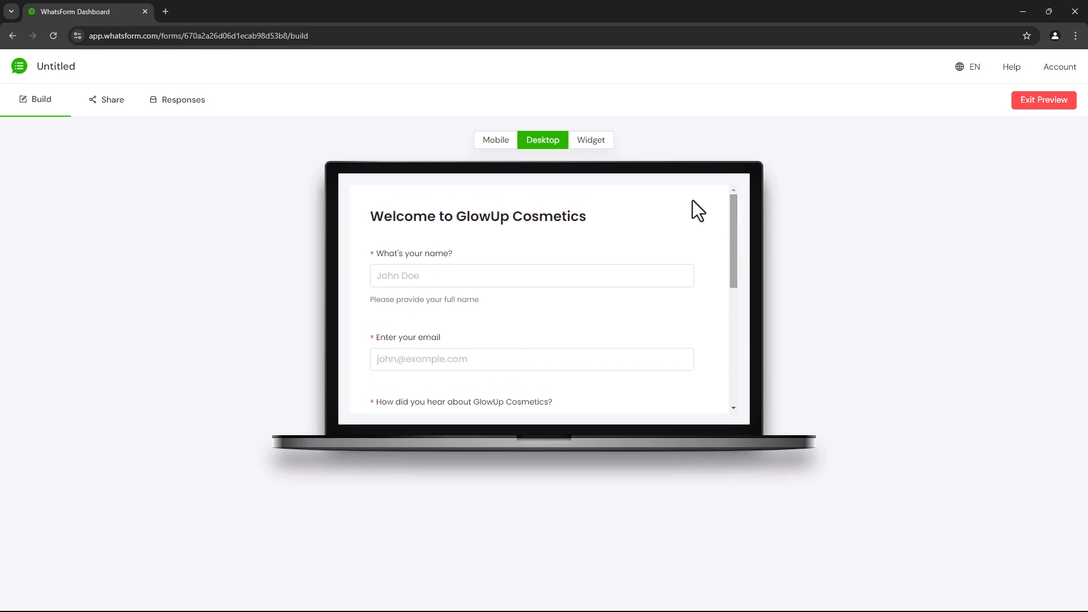
Preview the form as a Widget, opening it, viewing its questions down to the submit button, and closing it.
click(594, 141)
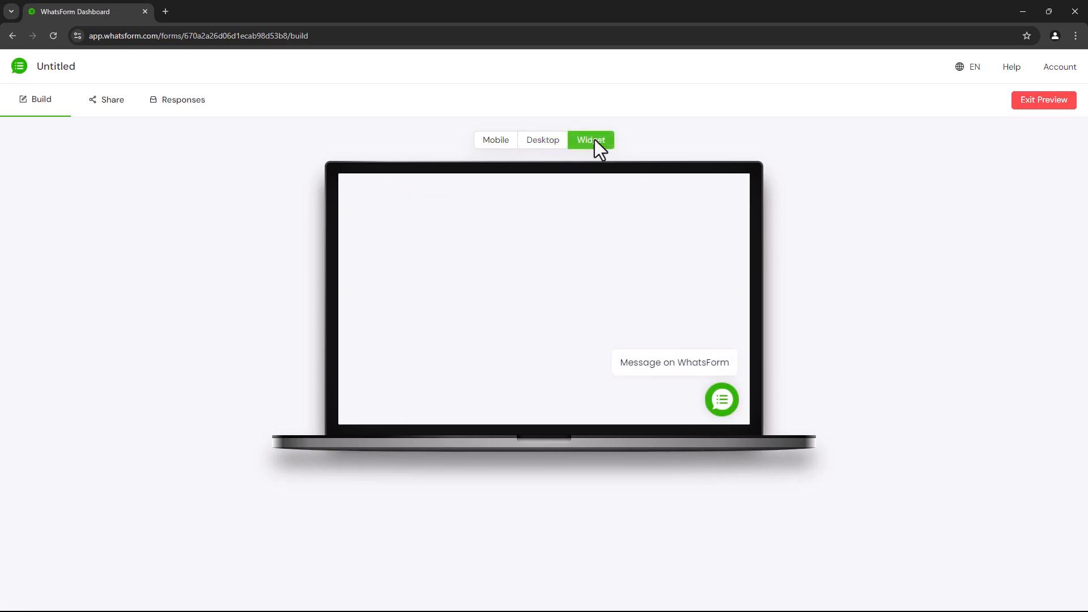
click(722, 401)
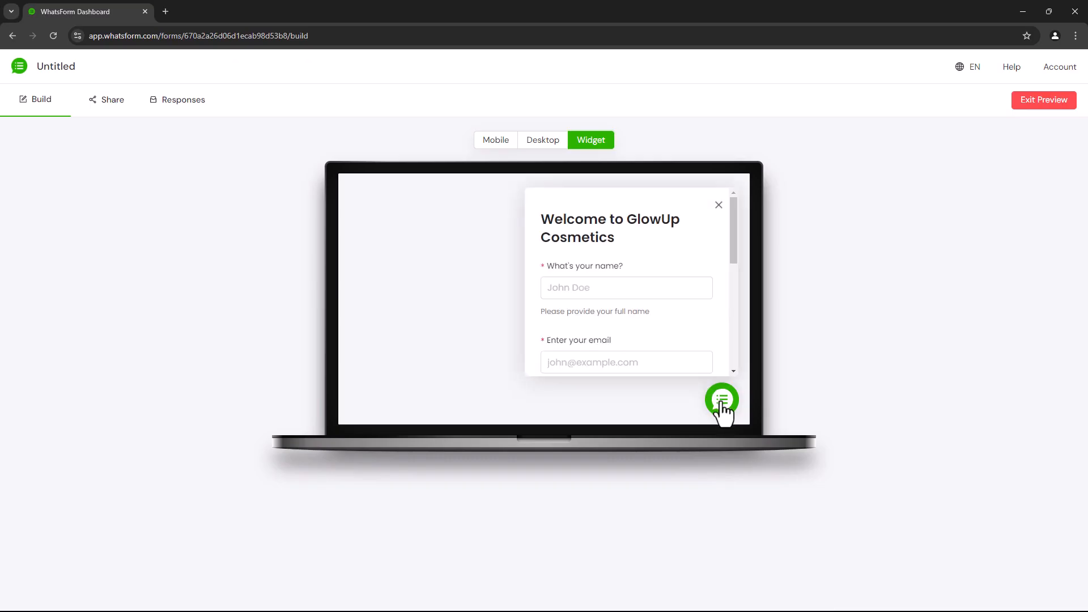
scroll(698, 294, down, 6)
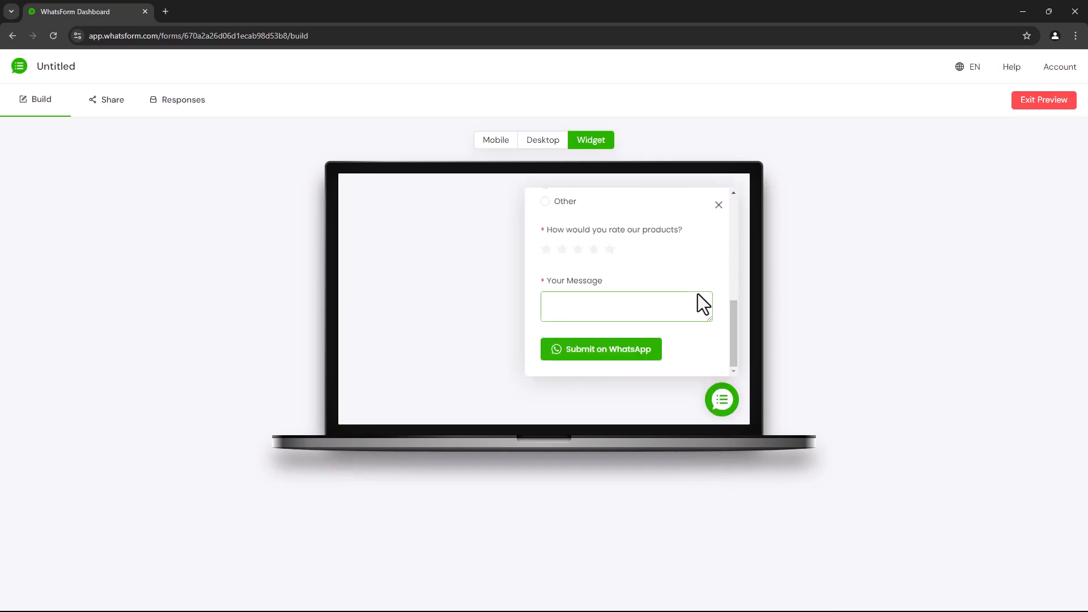
click(720, 206)
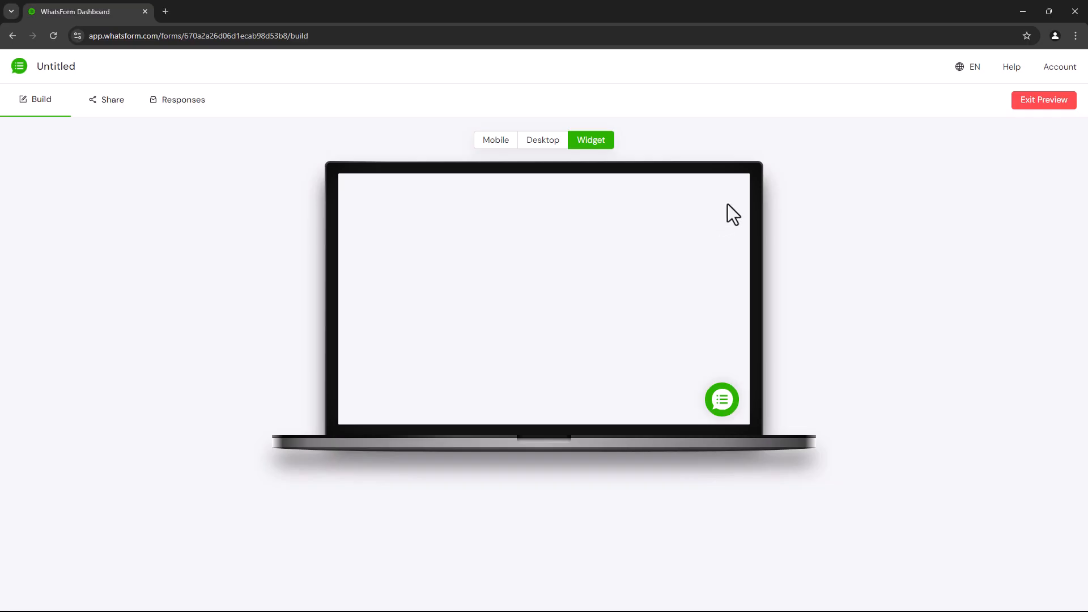
Exit the preview and publish the form.
click(1017, 105)
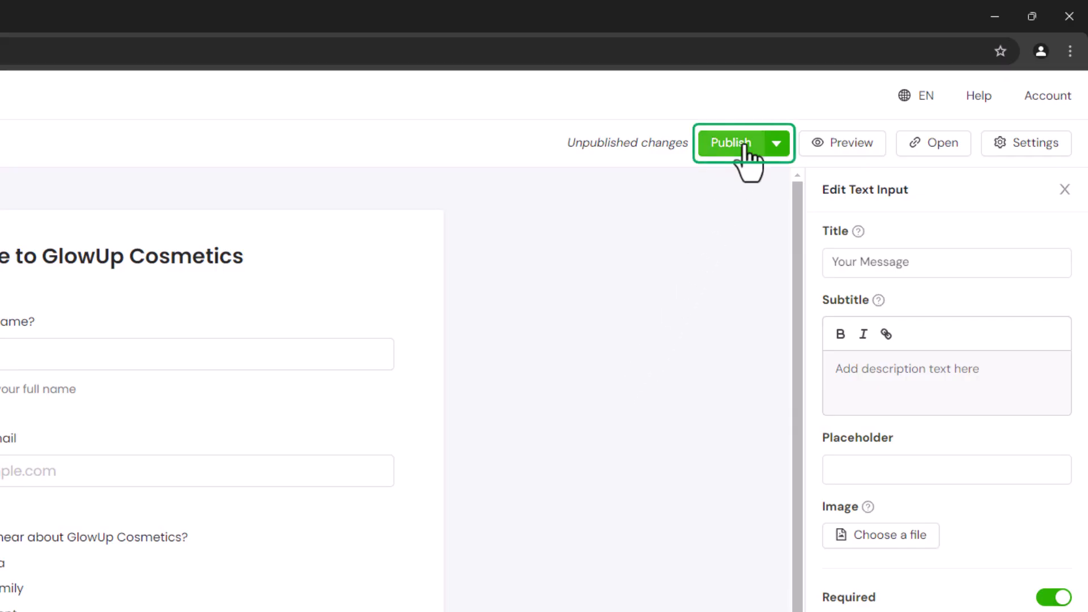
click(745, 147)
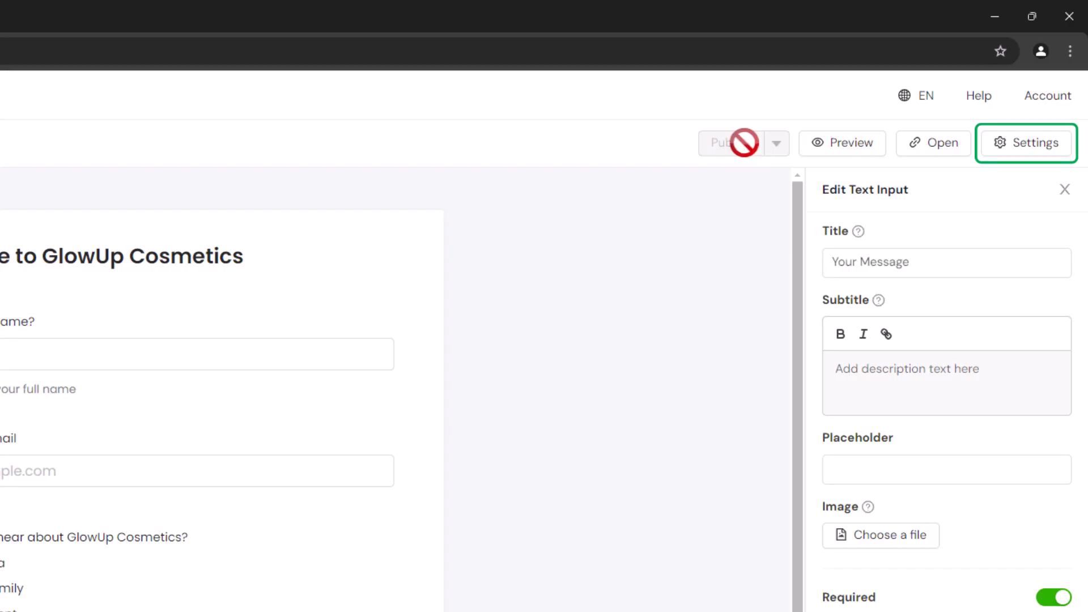
Set the form name to "GlowUp Cosmetics Contact Form" in the form's general settings.
click(1005, 149)
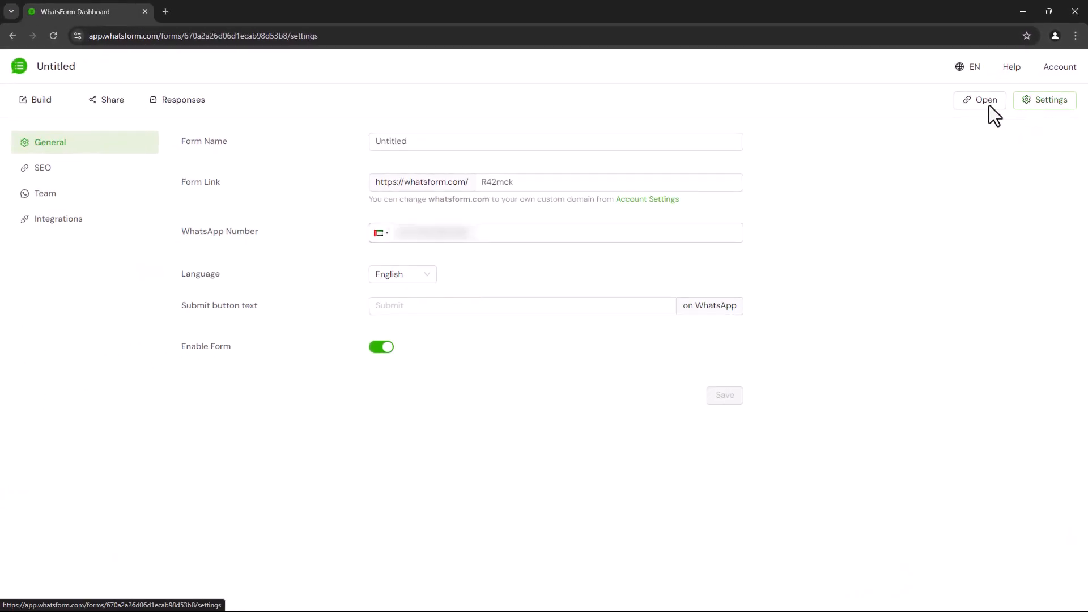
click(705, 140)
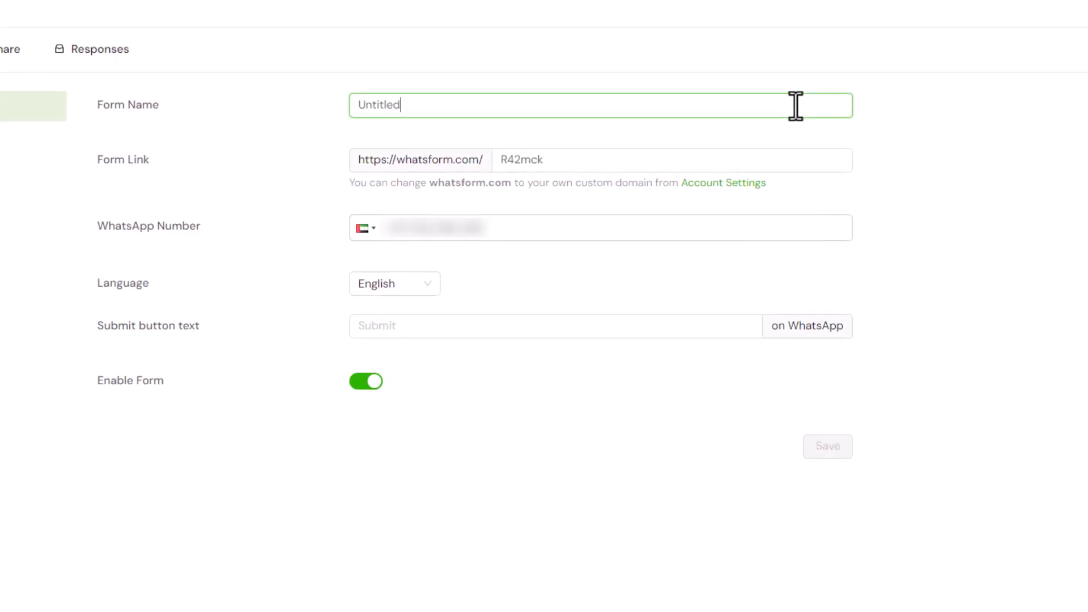
key(ctrl+a)
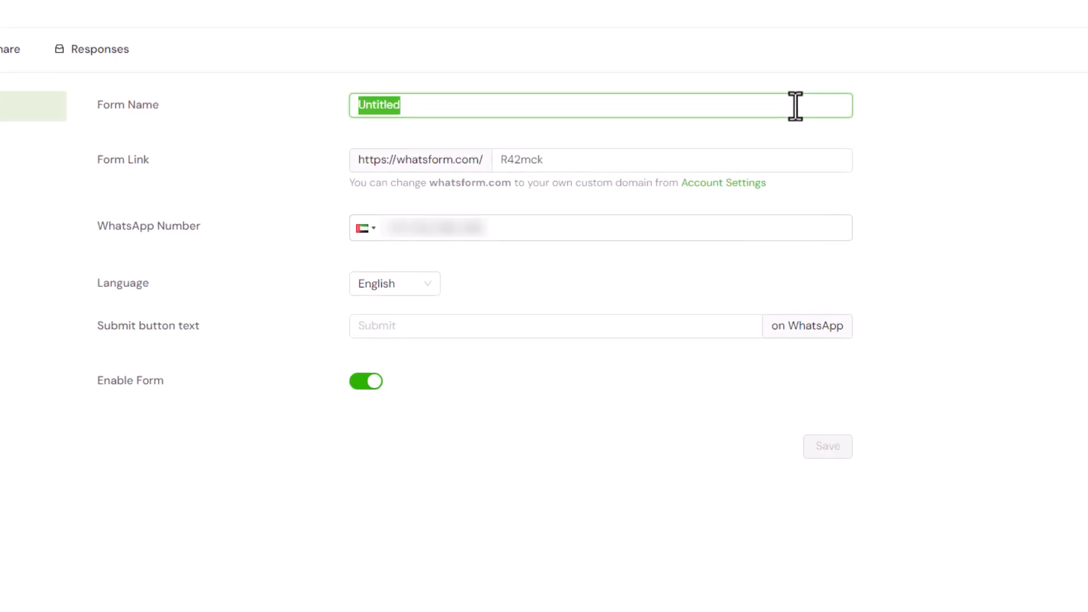
text(GlowUp Cosmetics Contac)
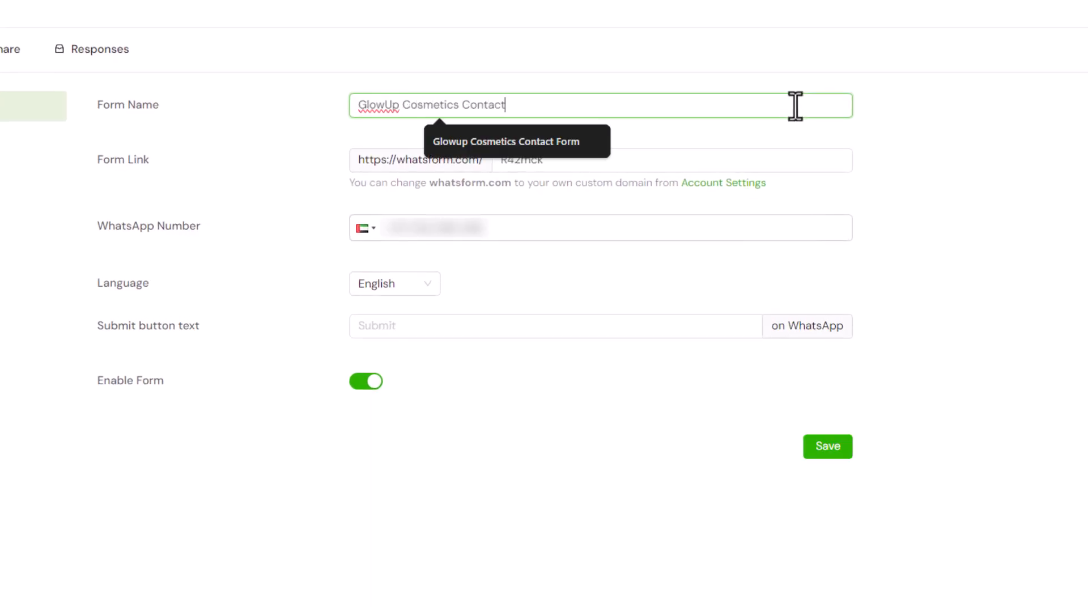
text(t Form)
click(796, 132)
Set the ending of the form link to "contactglowup" and save the settings.
click(741, 160)
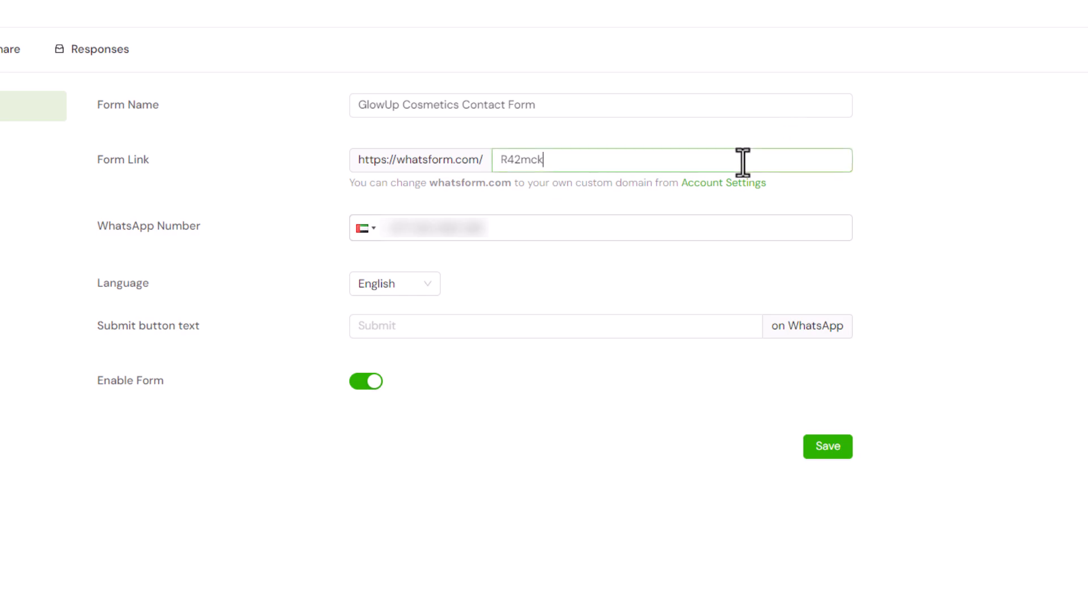
key(ctrl+a)
text(contac)
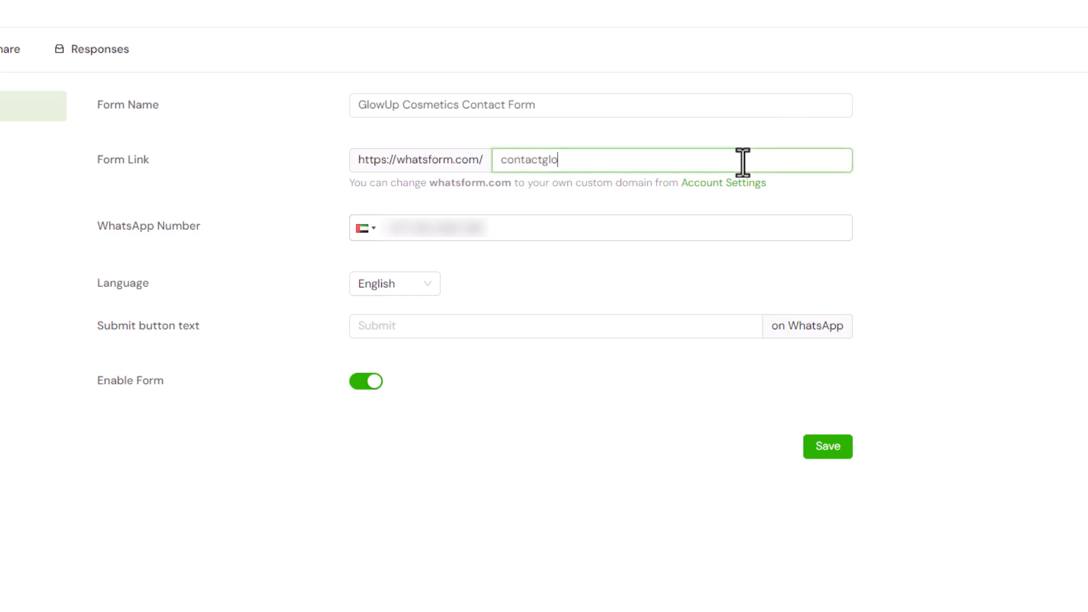
click(837, 446)
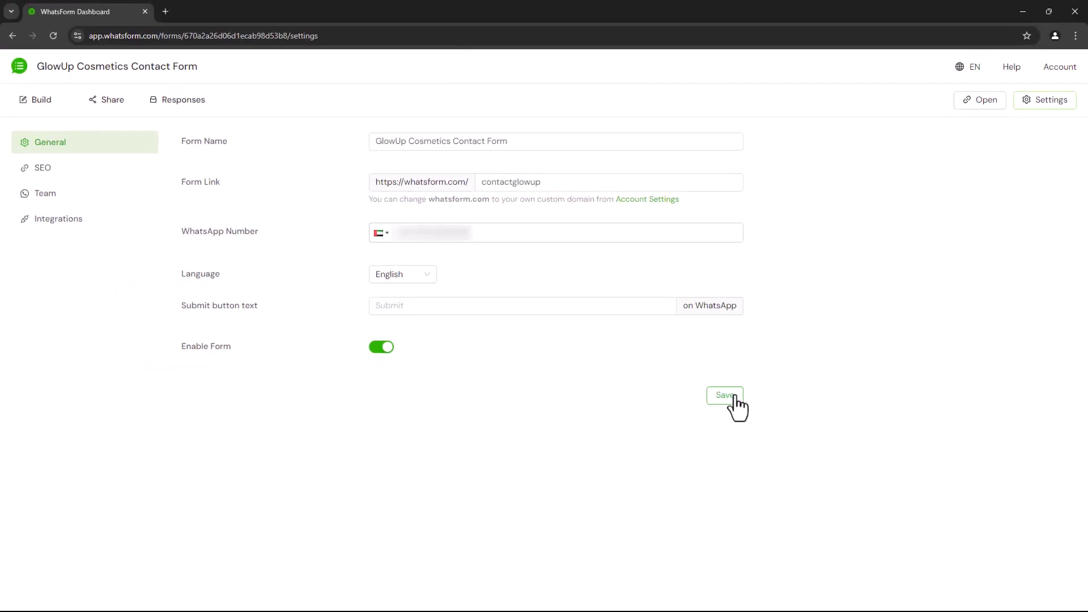
Copy the form's share link and open whatsform.com/contactglowup in the phone's browser.
click(106, 103)
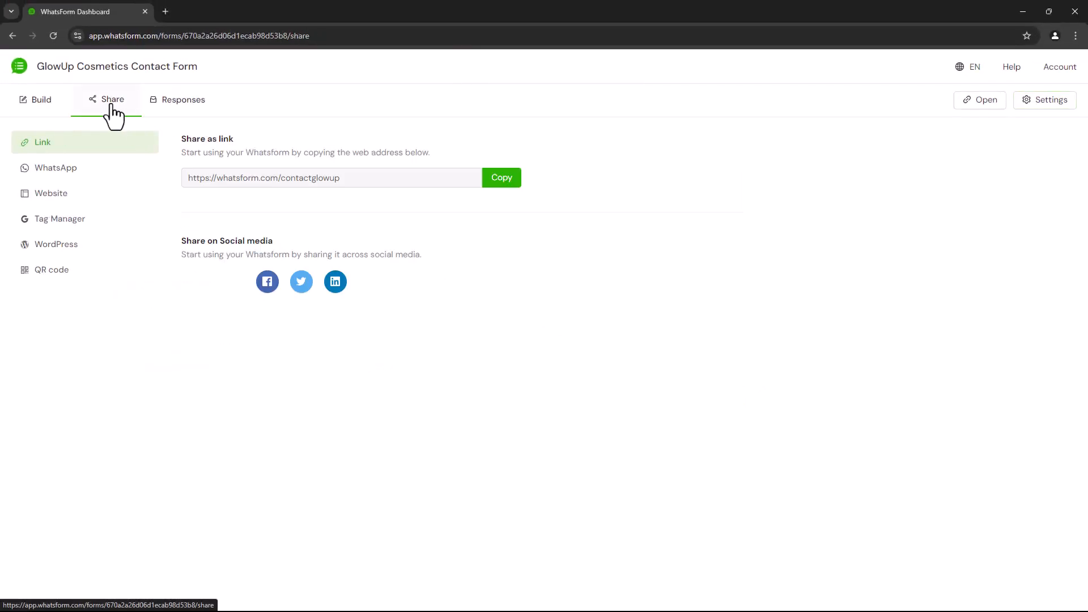
click(494, 176)
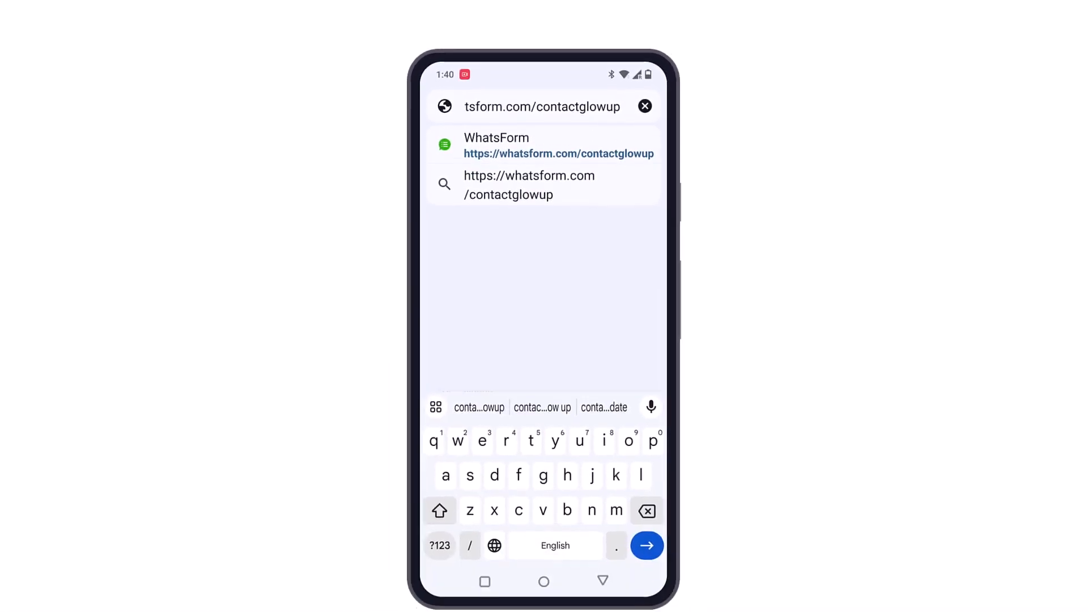
key(Return)
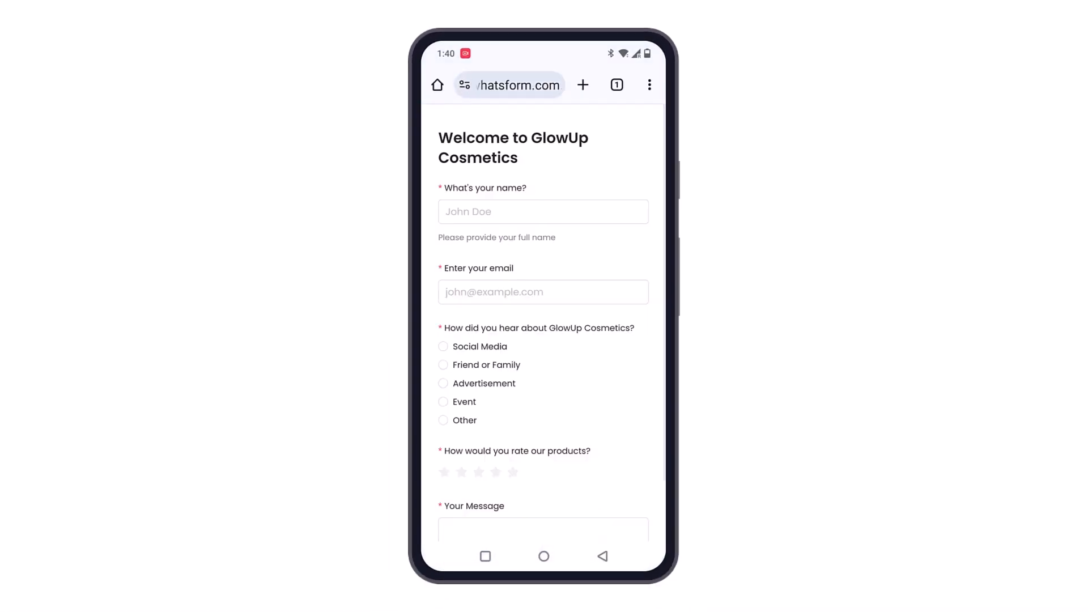
Fill in the customer's full name and email, choose "Friend or Family" as the source, and rate the products four stars.
click(504, 217)
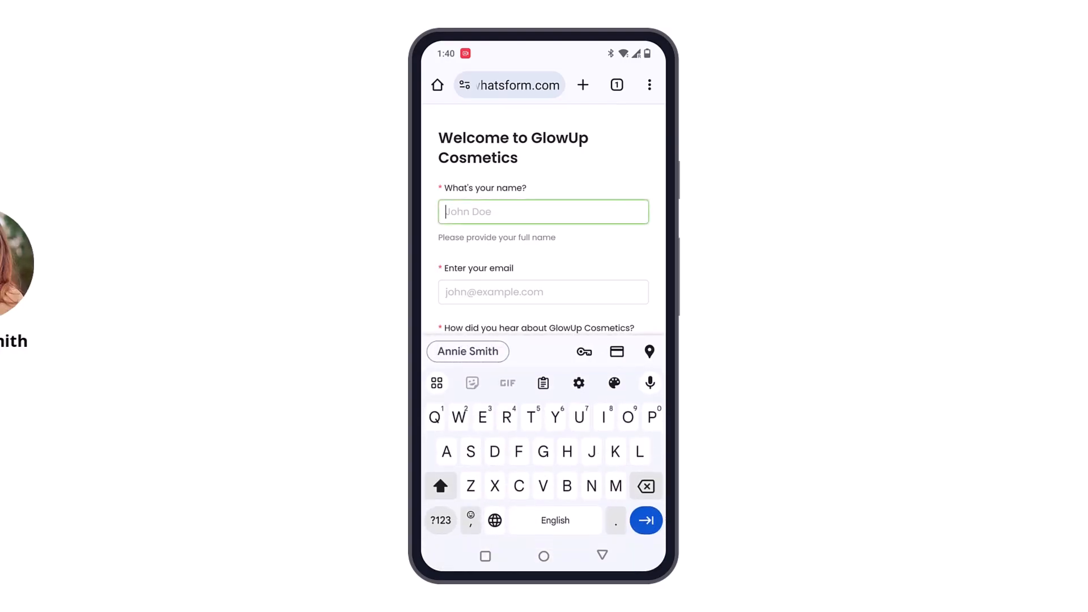
click(474, 349)
click(543, 292)
click(494, 349)
click(443, 364)
click(496, 472)
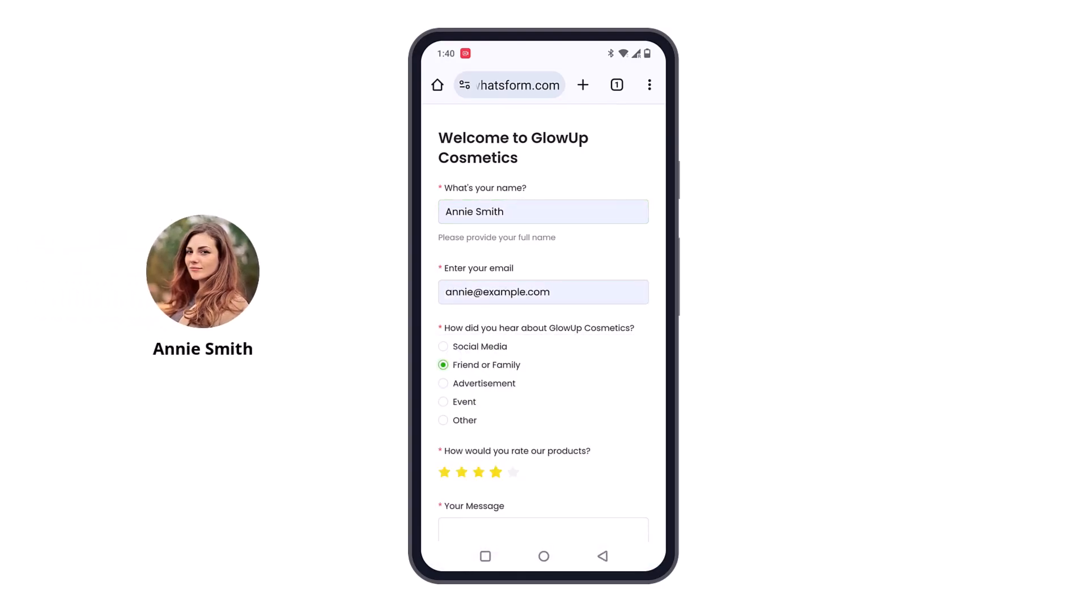
Enter the message "Which brands do you sell?" and submit the form on WhatsApp.
click(543, 530)
text(Which brands do you sell?)
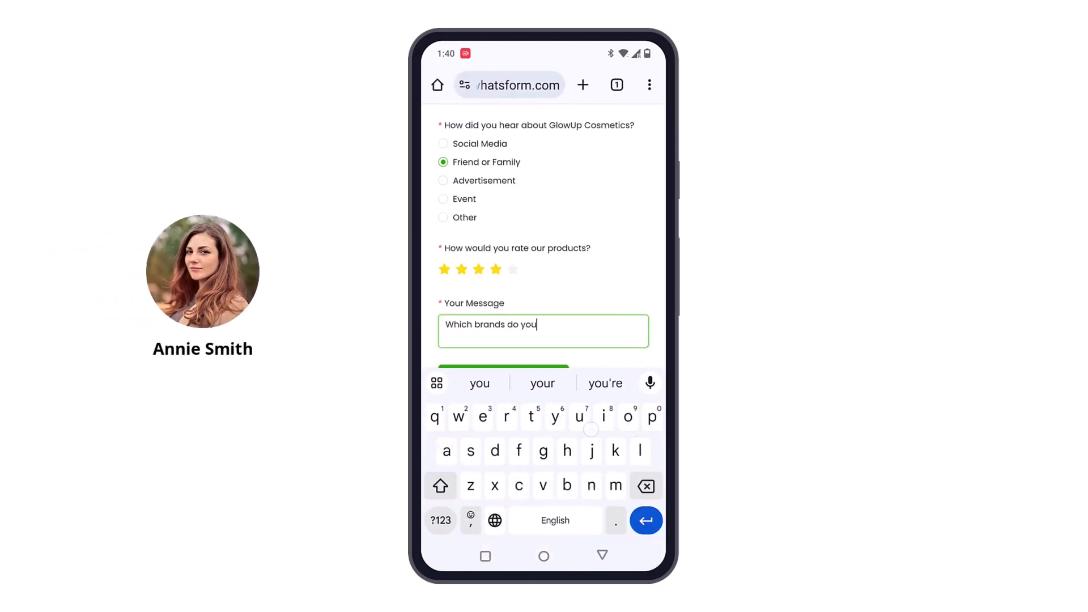
click(602, 556)
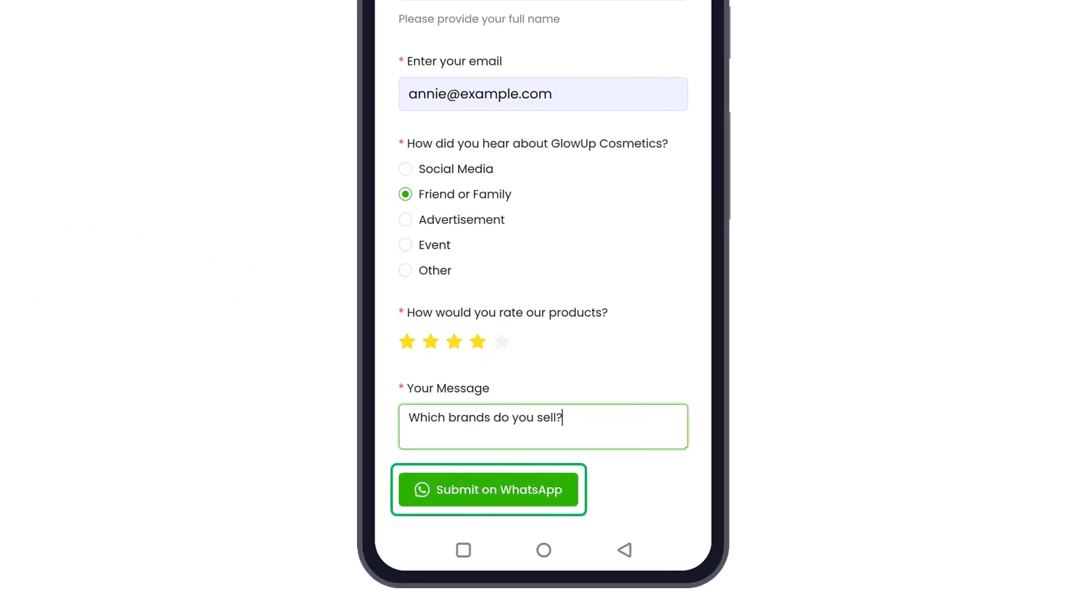
click(489, 489)
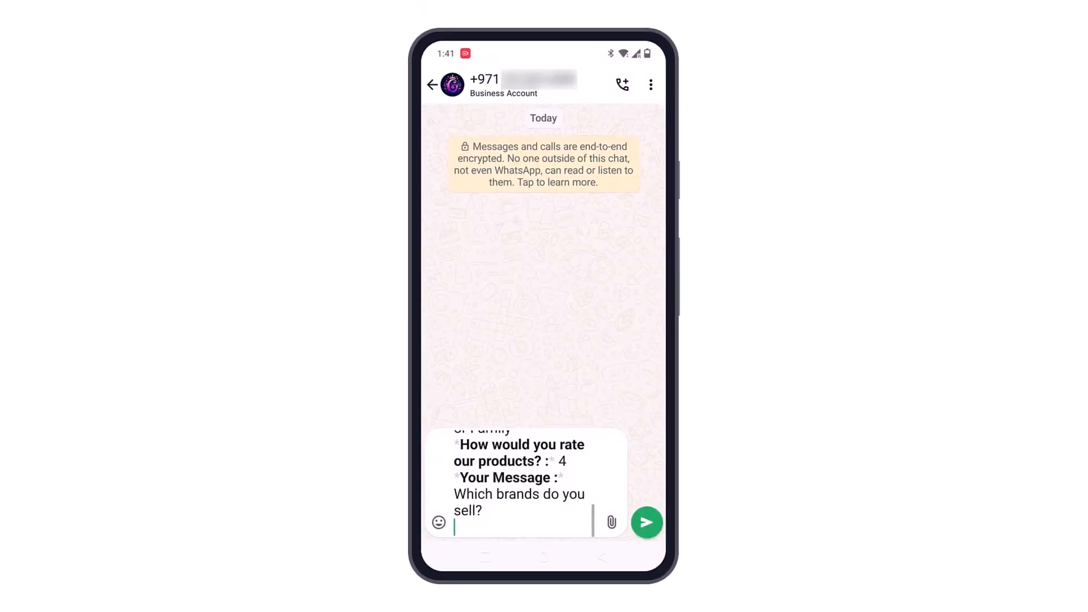
Review the prefilled form response in the WhatsApp chat and send it to the business.
scroll(557, 458, up, 3)
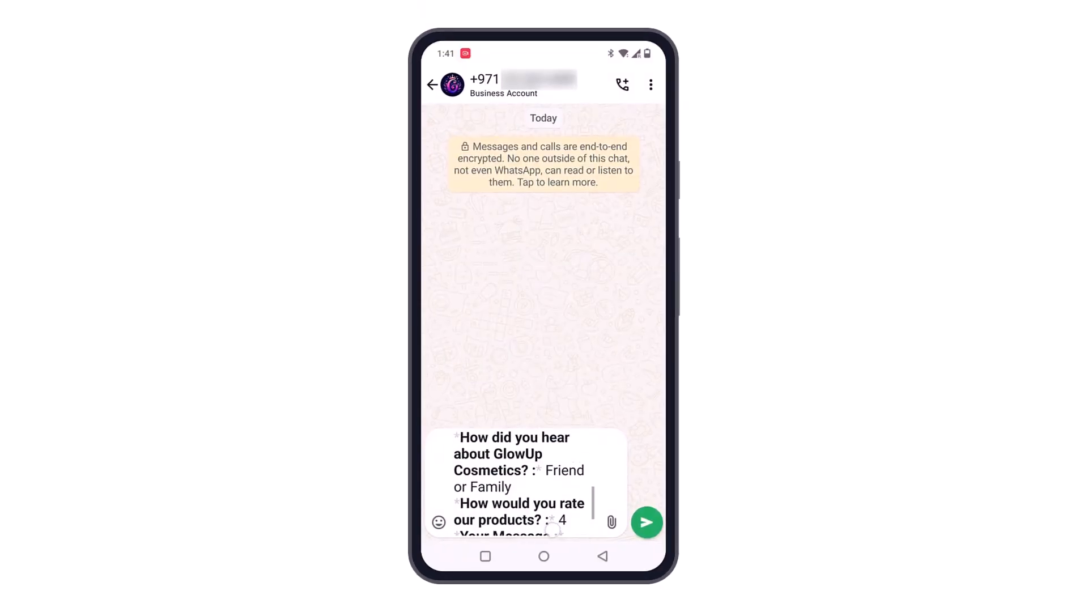
scroll(556, 510, up, 2)
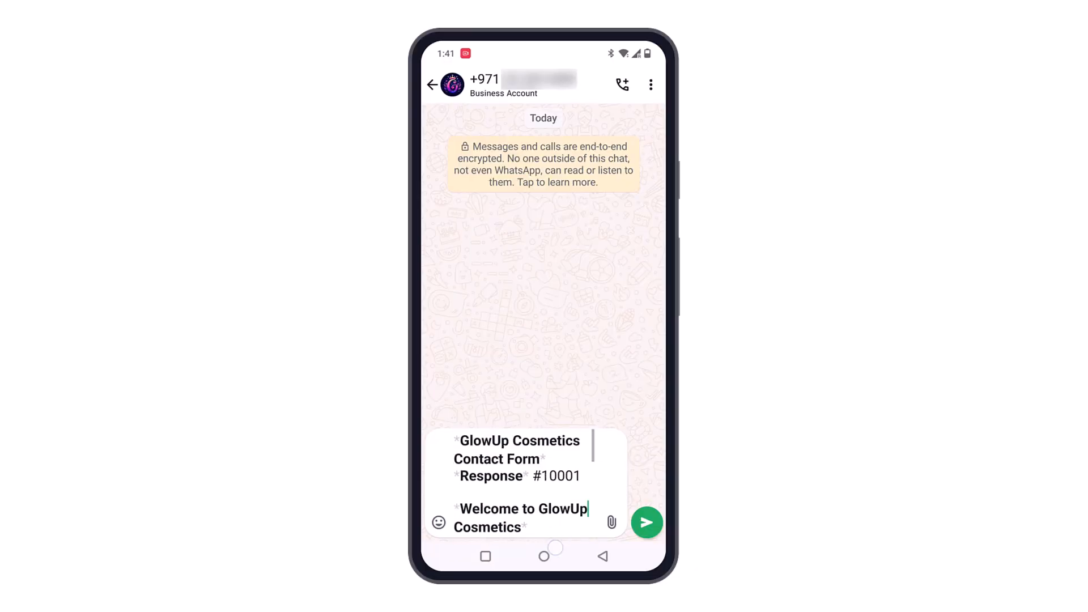
scroll(527, 482, down, 5)
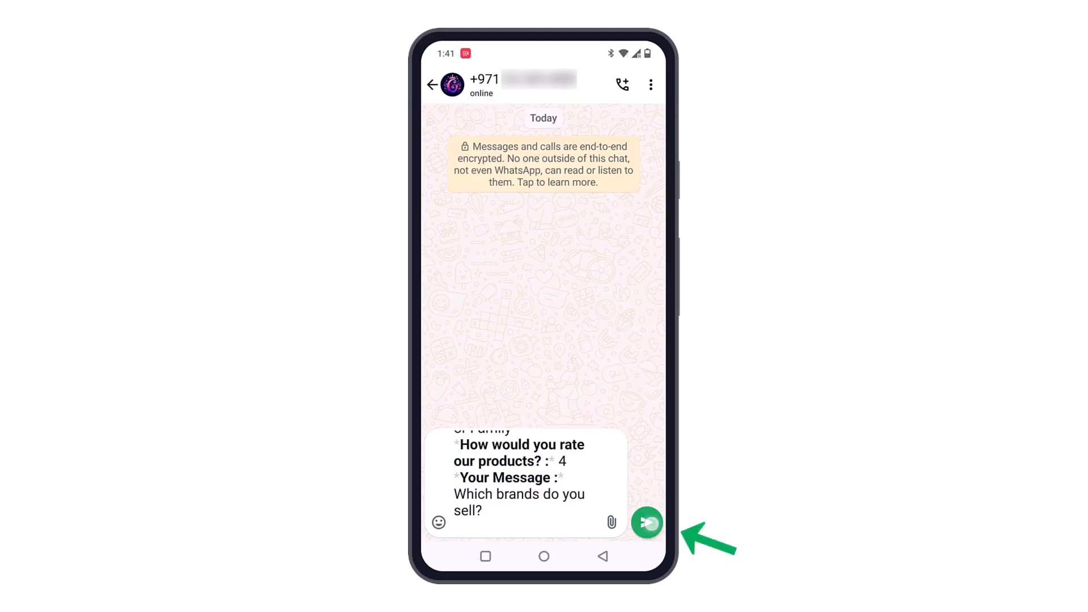
click(648, 522)
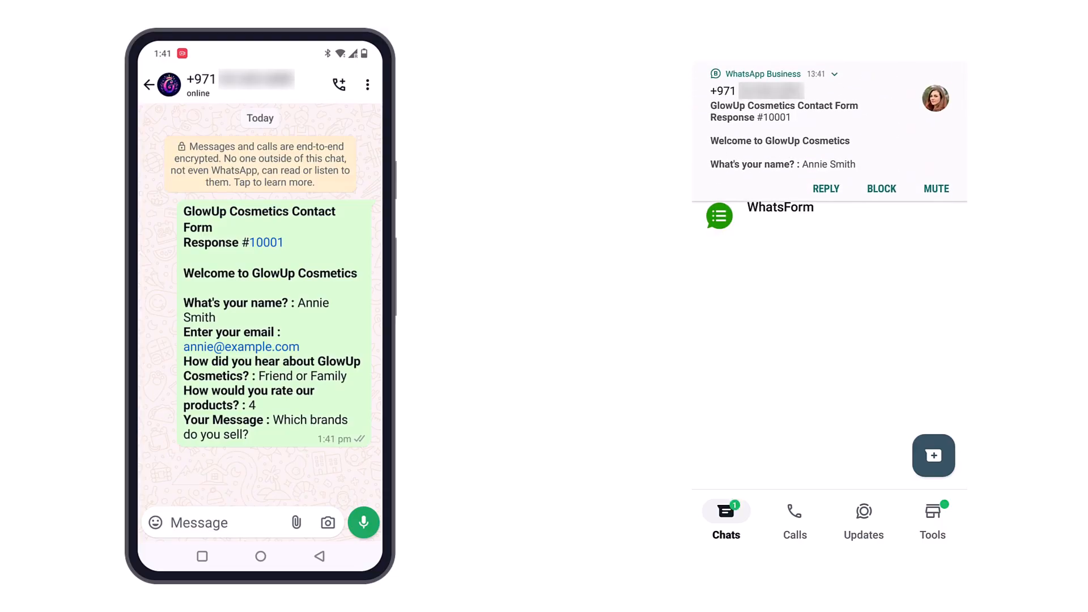
Open the received form response in WhatsApp Business and reply "Thanks for your enquiry! We'll be in touch very soon!".
click(804, 131)
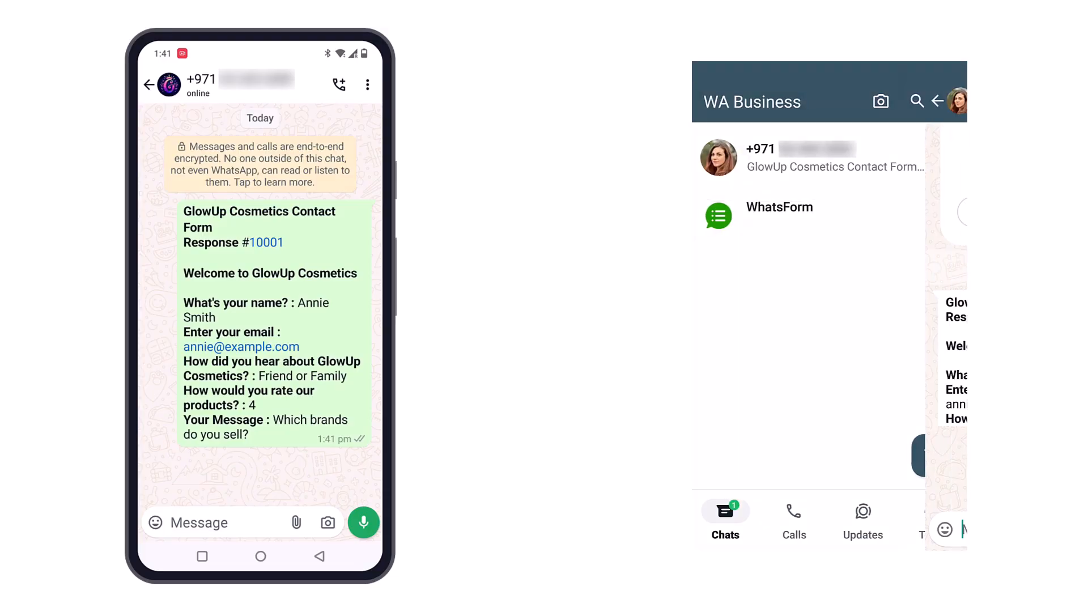
click(757, 530)
text(Thanks for your enquiry!)
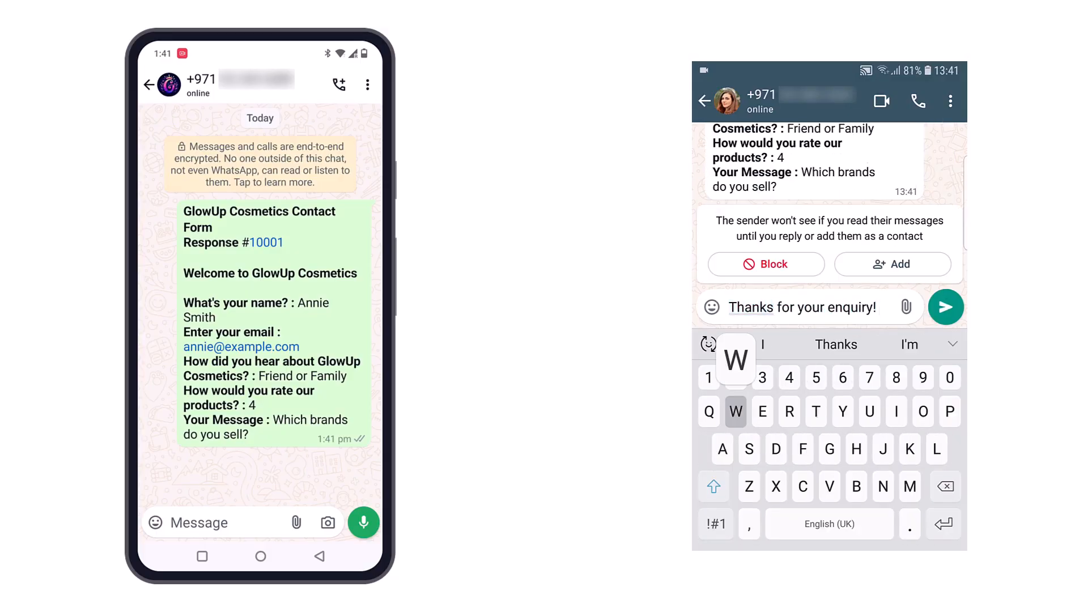
text( We'll be in touch very soon!)
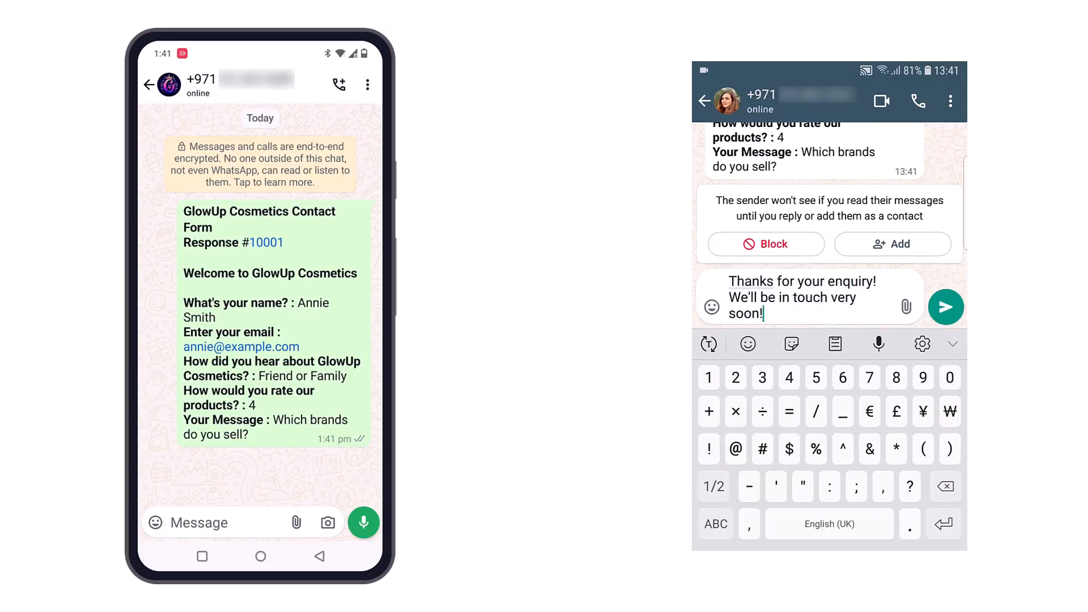
click(946, 306)
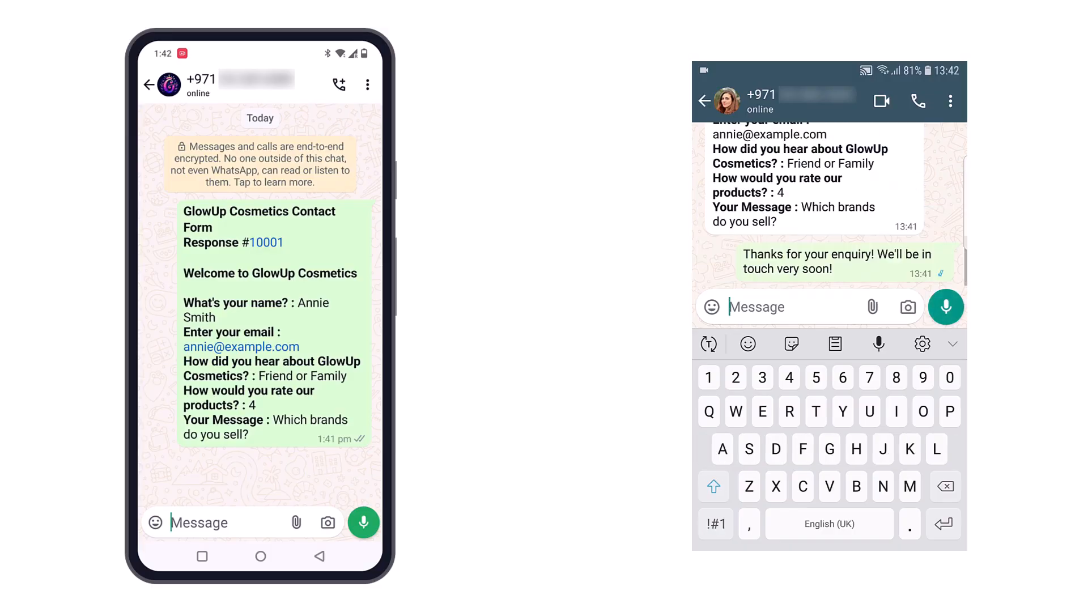